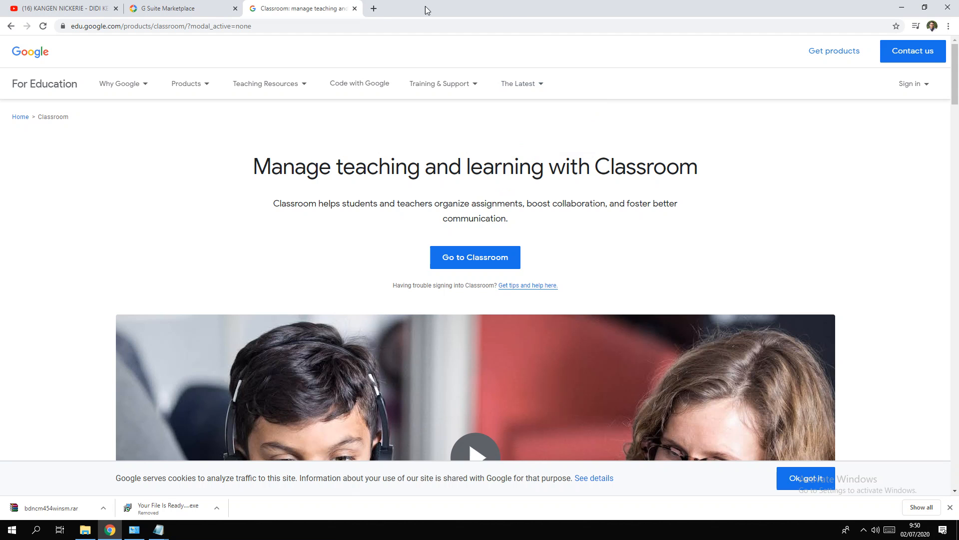
Step: Open a new browser tab and look through the Google apps for Classroom
left_click(374, 9)
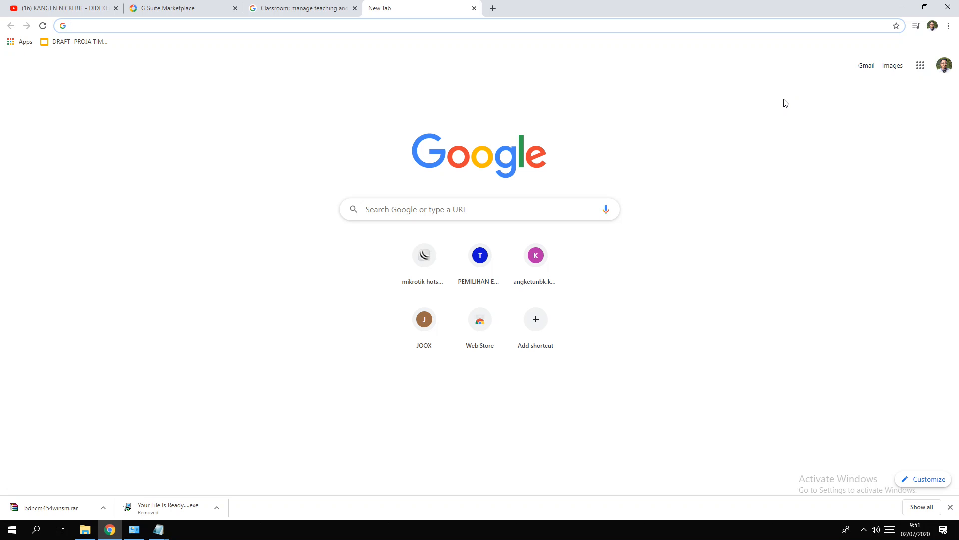
left_click(926, 72)
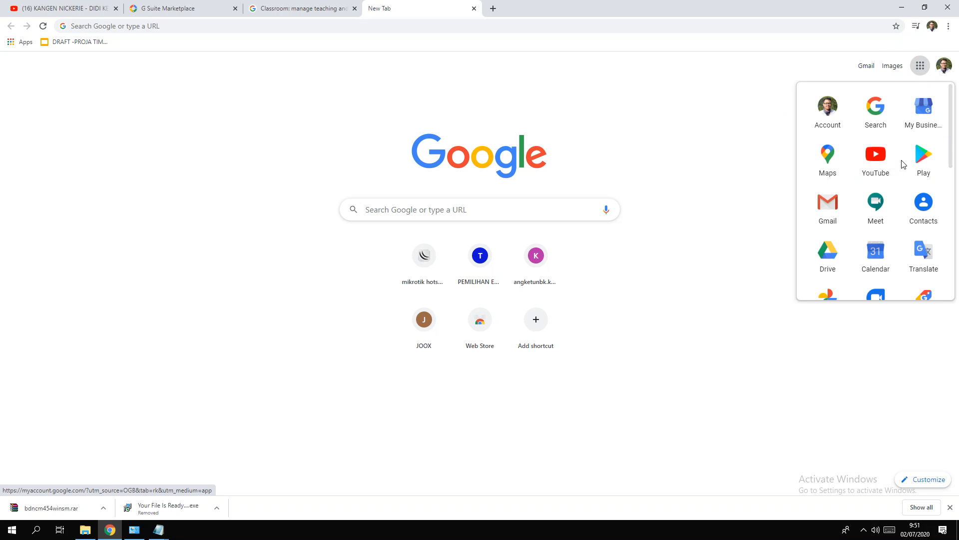
scroll(904, 164, "down", 3)
scroll(905, 165, "down", 2)
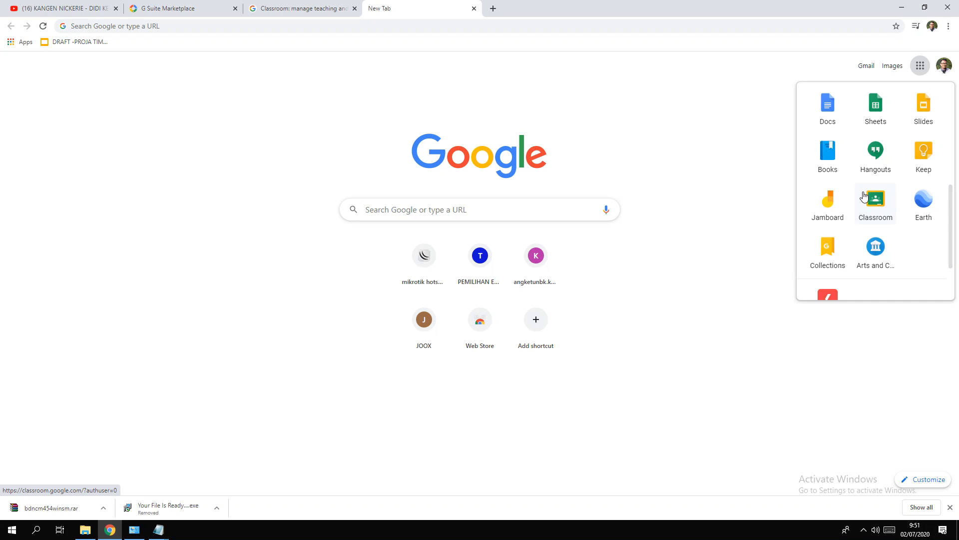
Step: Search the web for "google classroom"
left_click(319, 28)
type("gmail.com")
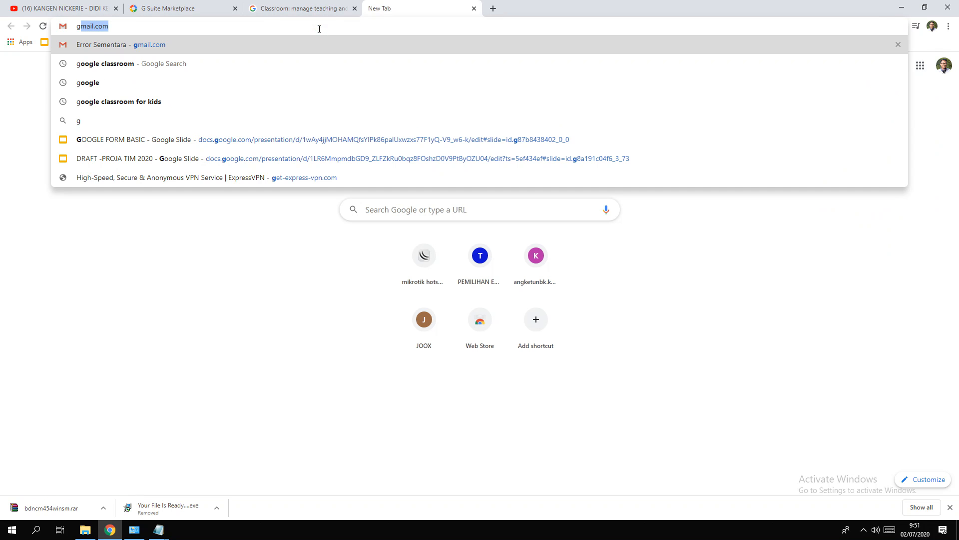
key("Down")
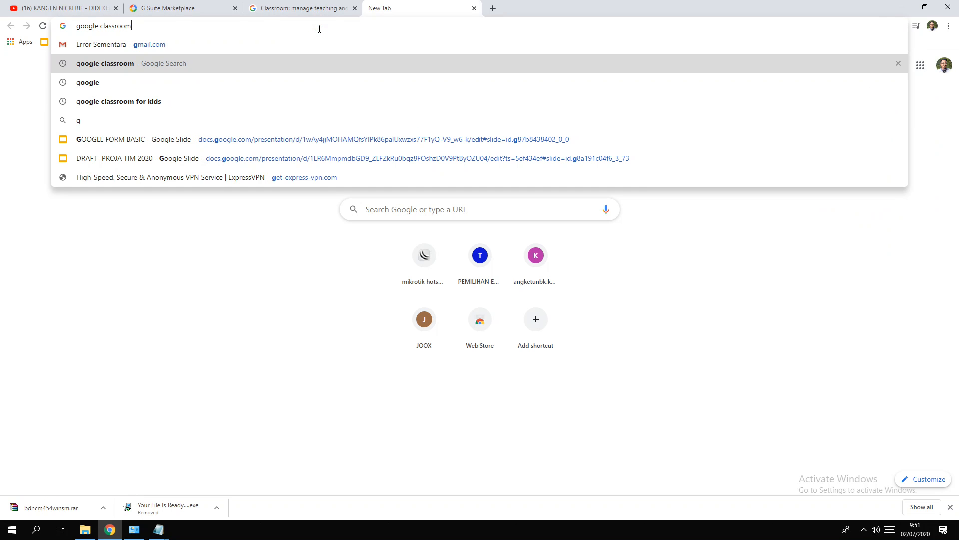
key("Return")
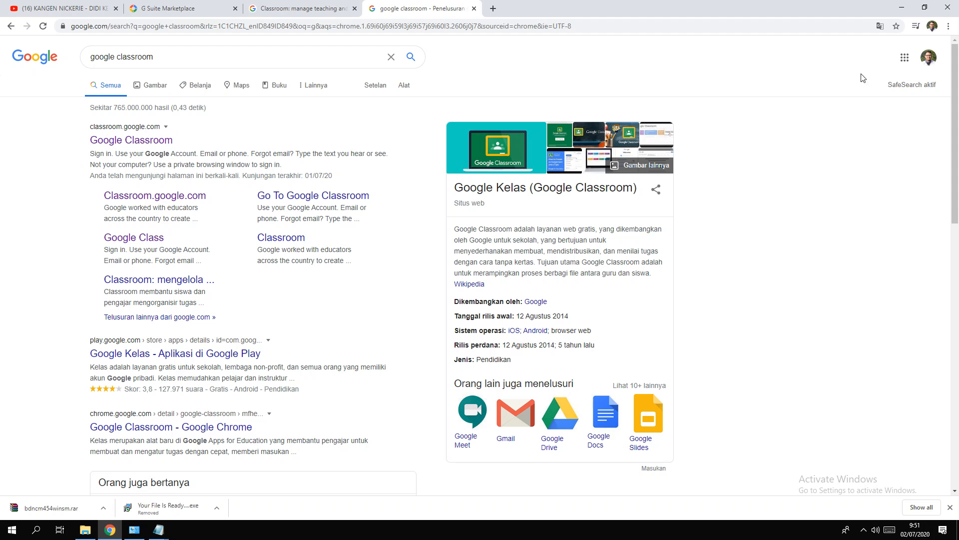
Step: Open Google Classroom through the Google apps offered on the search results page
left_click(904, 58)
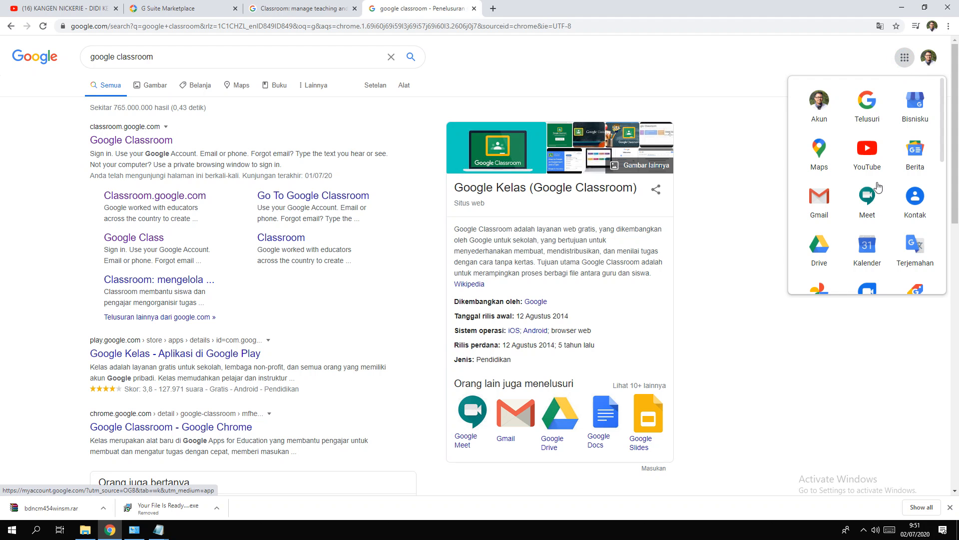
scroll(888, 205, "down", 3)
left_click(872, 245)
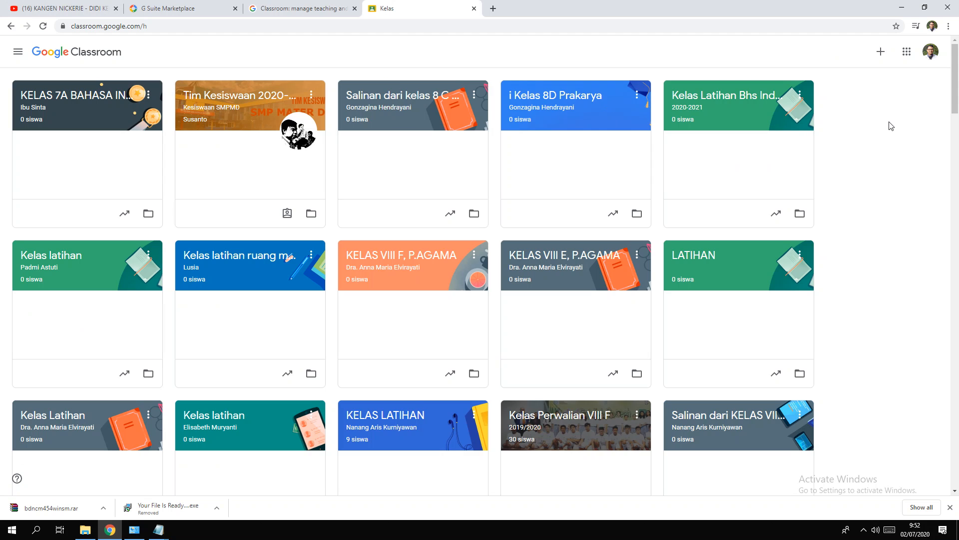
Step: Begin creating a new class and accept the notice about not using Classroom at a school with students
left_click(881, 52)
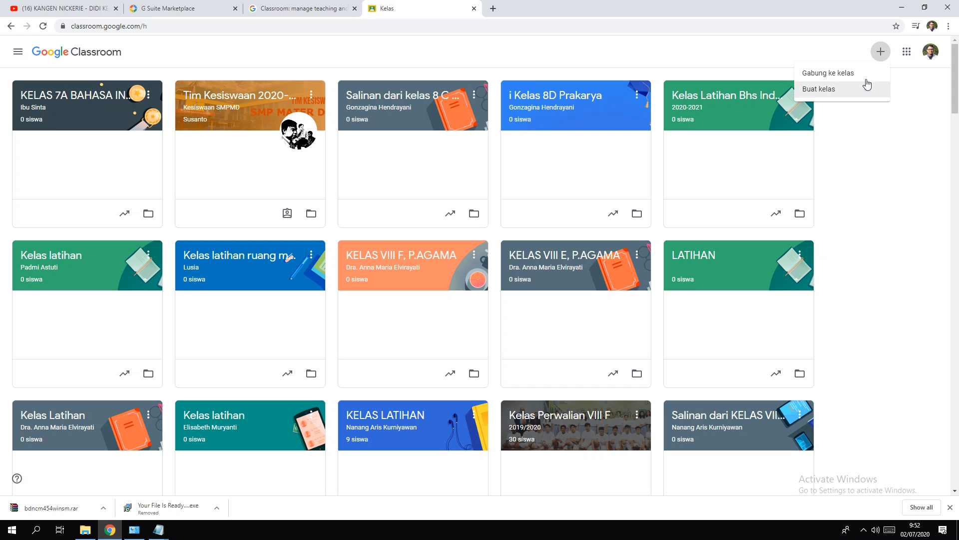
left_click(839, 95)
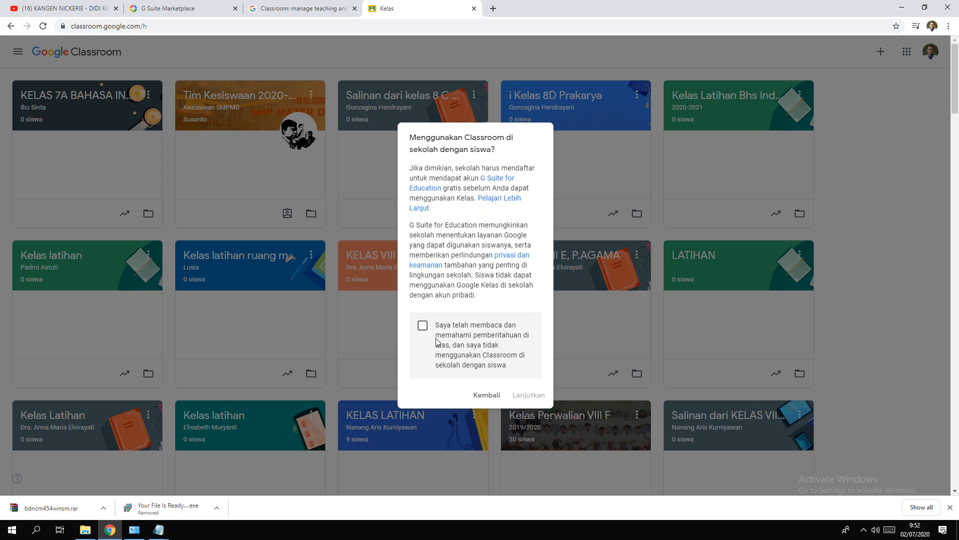
scroll(420, 345, "down", 2)
left_click(422, 328)
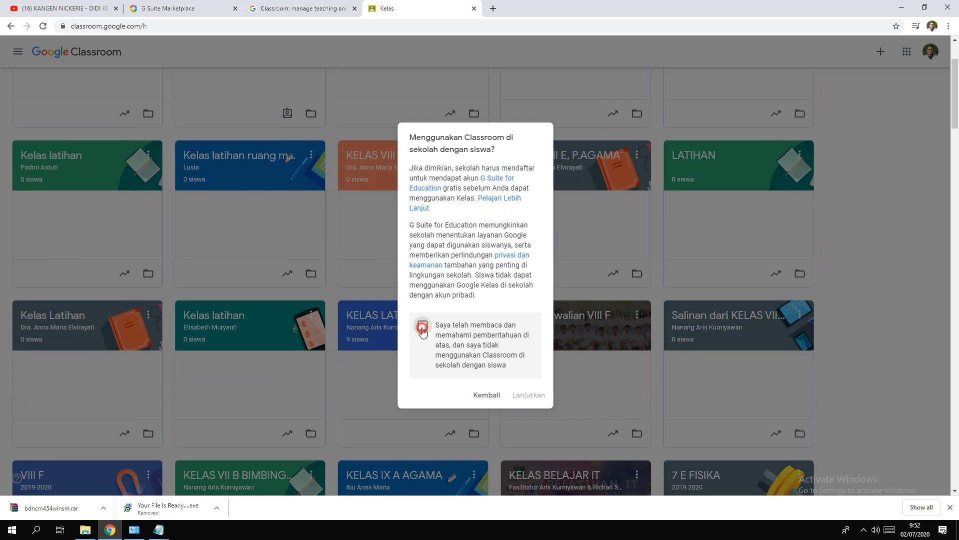
left_click(531, 399)
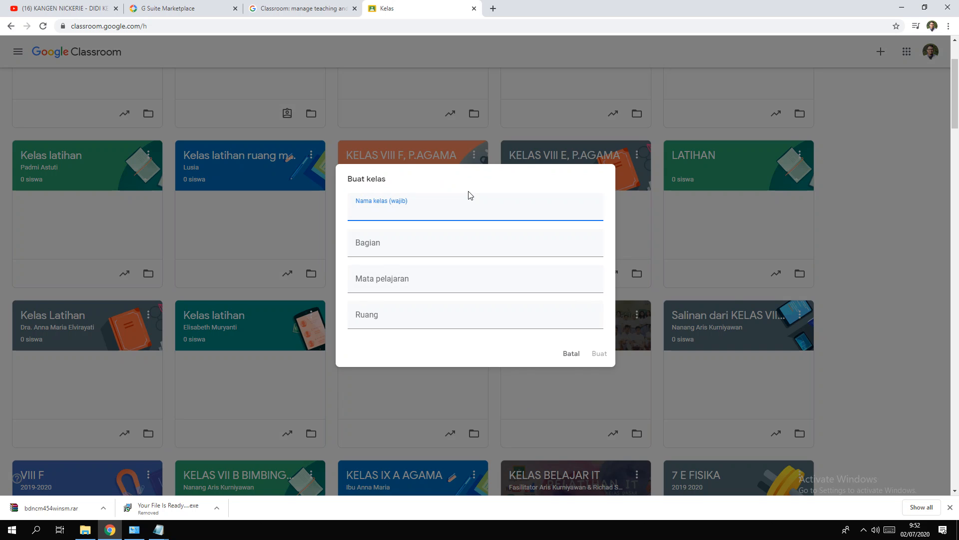
Step: Name the class KELAS 8 A BAHASA INDONESIA, enter the teacher's name as Bagian, and set Mata pelajaran to Bahasa Indonesia
type("KELAS 8 A BAHASA INDONESIA")
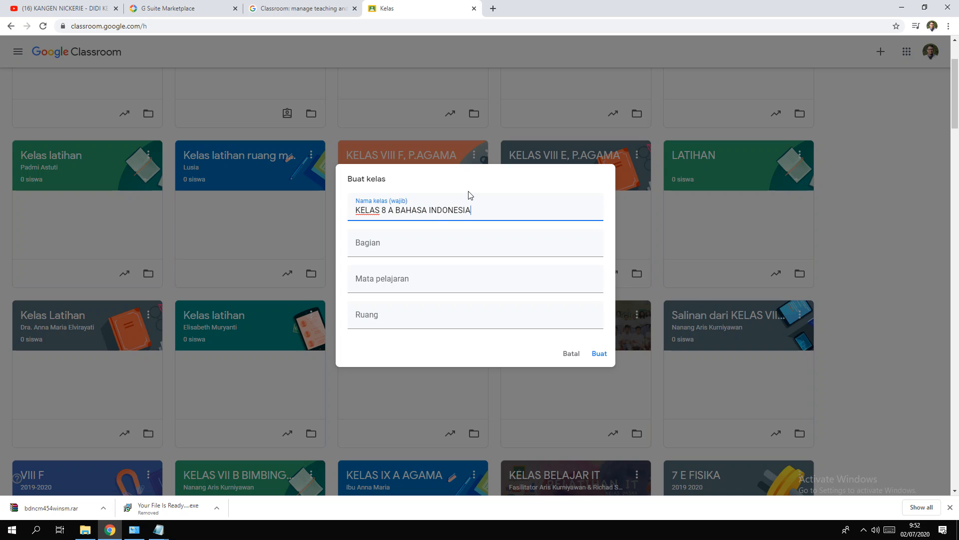
left_click(437, 250)
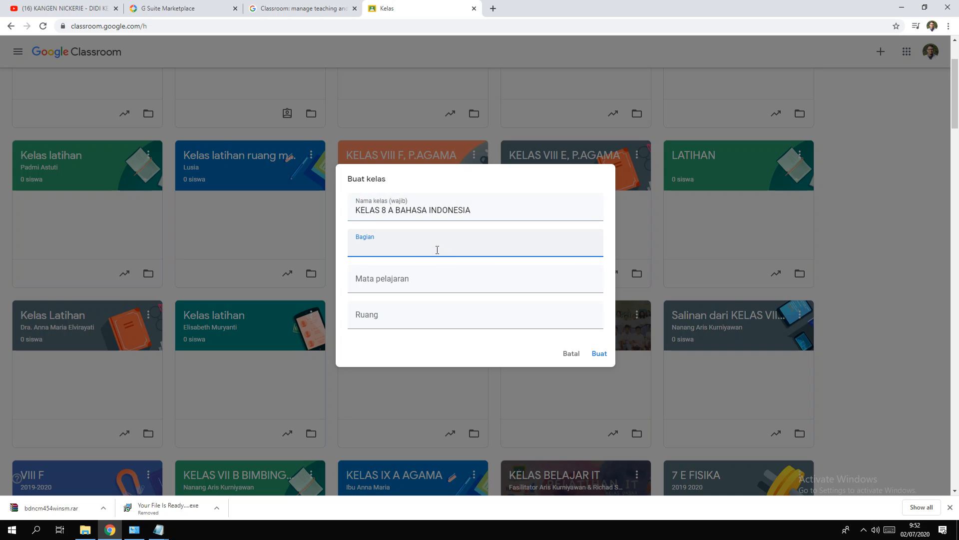
type("Ibu Sinta")
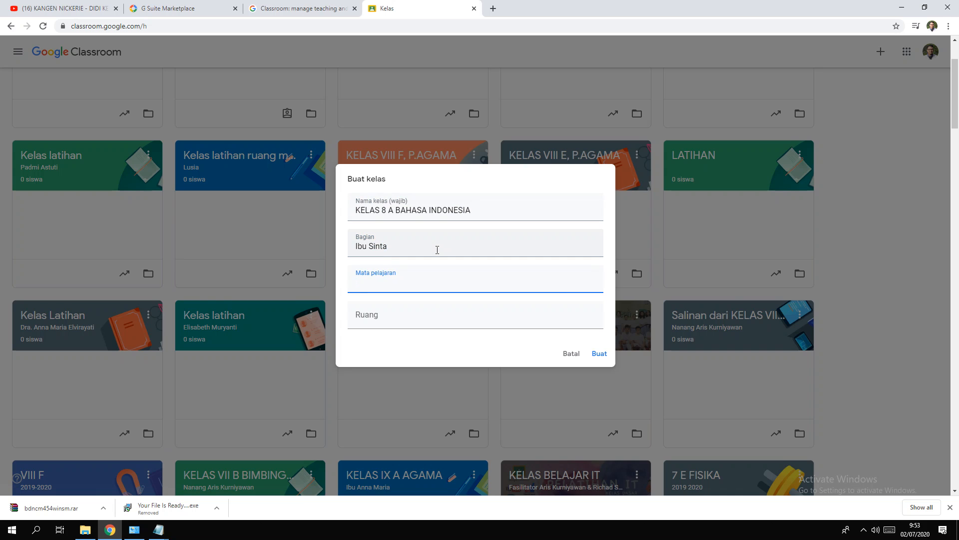
type("Bahasa Indonesia")
key("Tab")
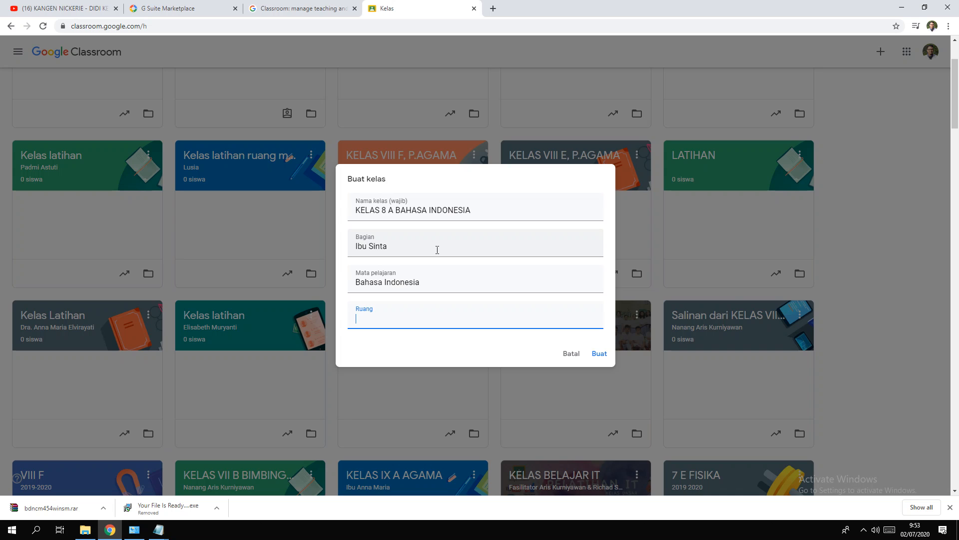
Step: Set the class's Ruang to "A1- Gedung 2" and create the class
type("a1")
key("BackSpace")
key("BackSpace")
type("A1- gedung")
key("BackSpace")
key("BackSpace")
key("BackSpace")
key("BackSpace")
key("BackSpace")
key("BackSpace")
type("Gedung 2")
left_click(599, 355)
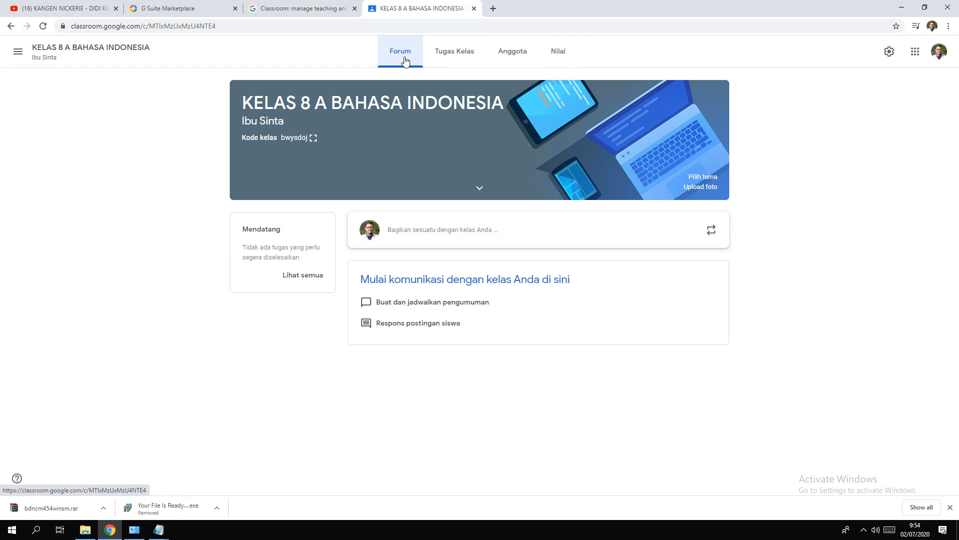
Step: Examine the class's announcement editor and its Tugas Kelas, Anggota and Nilai pages, and return to Forum
left_click(418, 231)
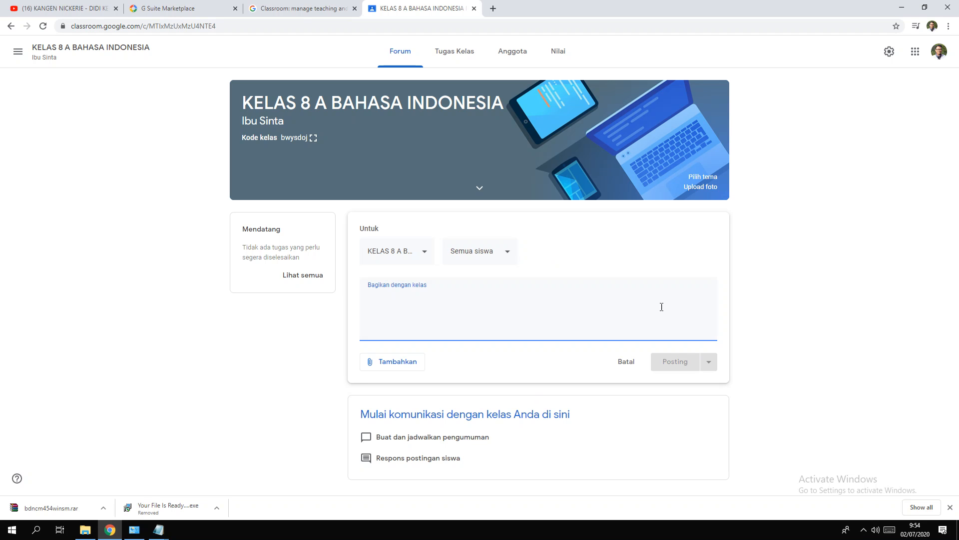
left_click(618, 249)
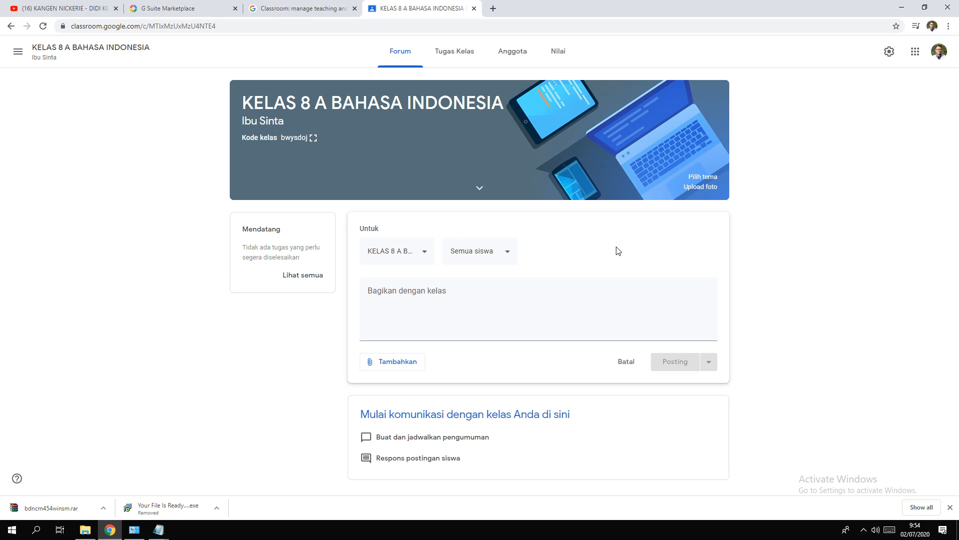
left_click(475, 53)
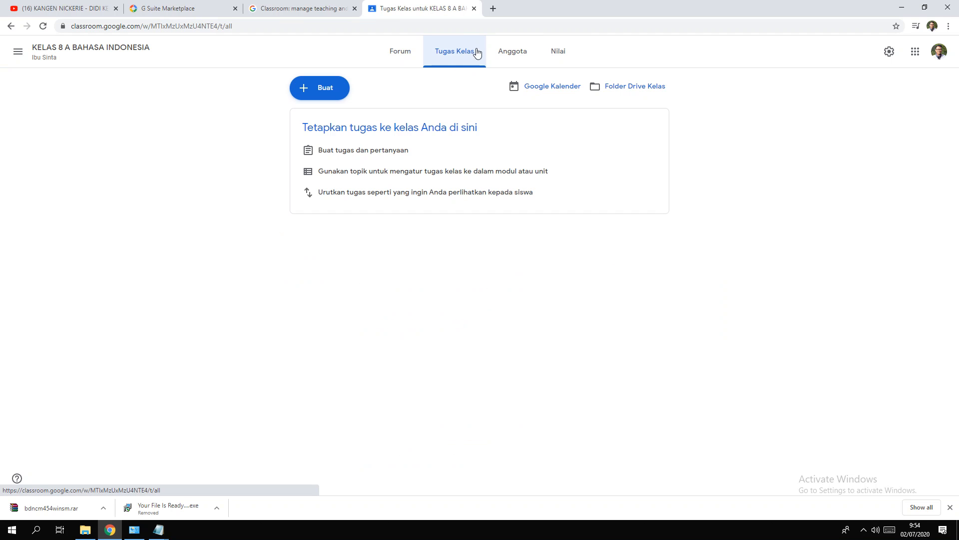
left_click(520, 58)
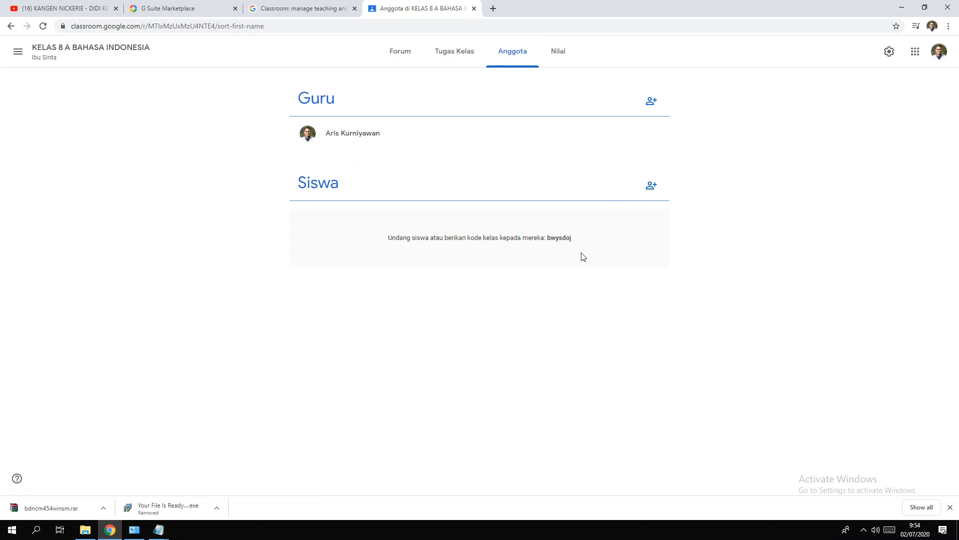
left_click(555, 51)
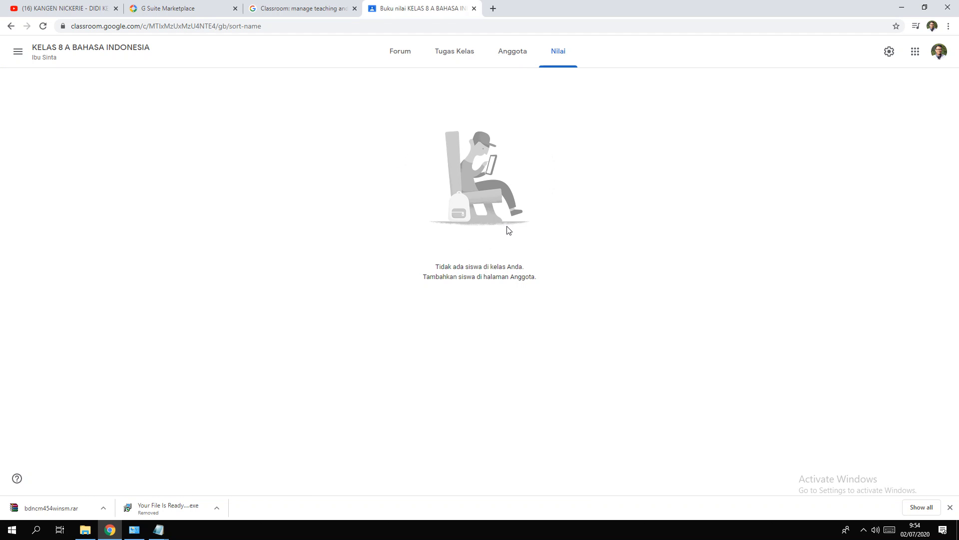
left_click(413, 55)
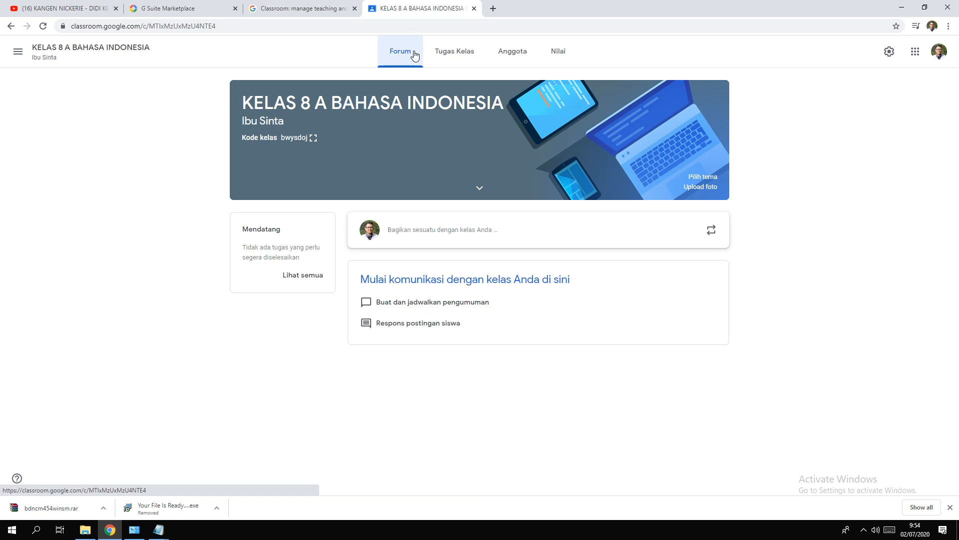
Step: Display the class code enlarged, highlight it, and close the display, doing this twice
left_click(317, 142)
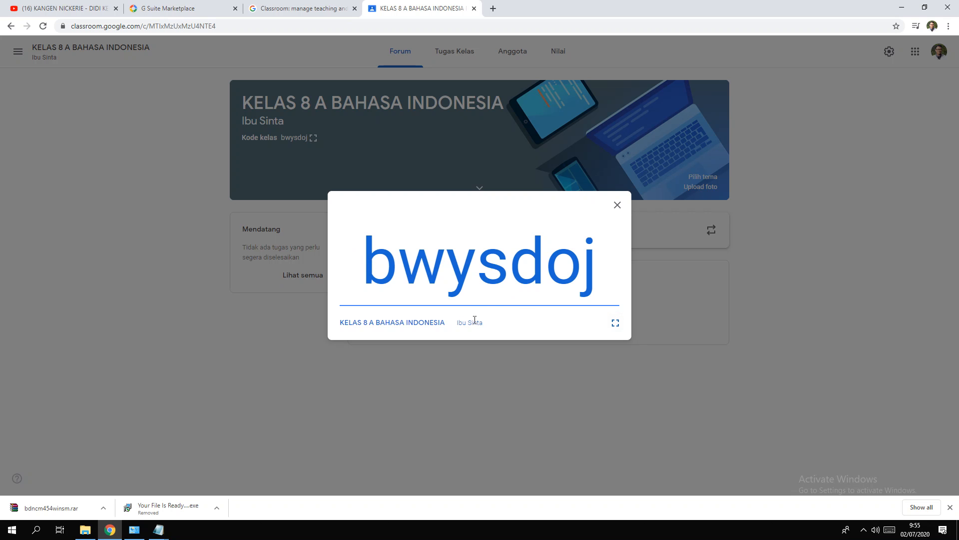
left_click_drag(593, 272, 349, 245)
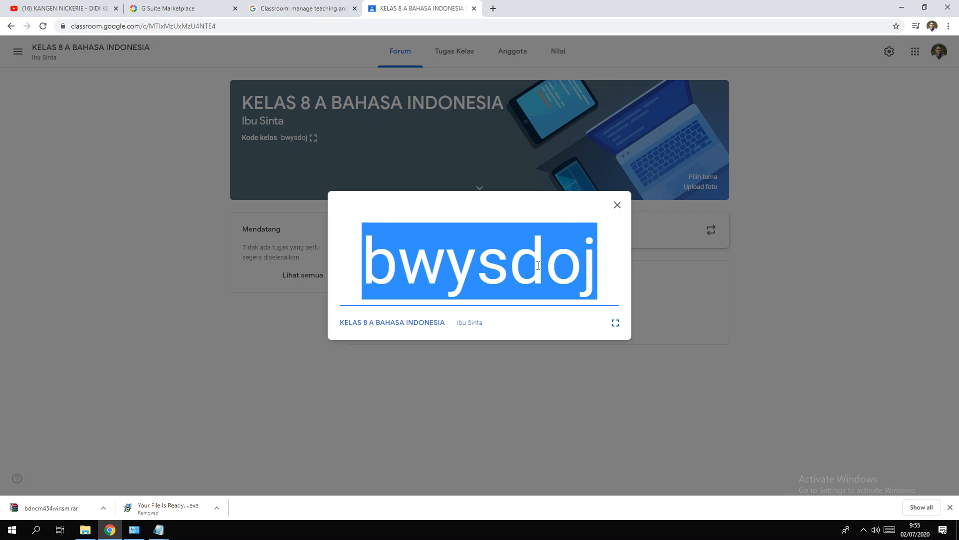
left_click(616, 206)
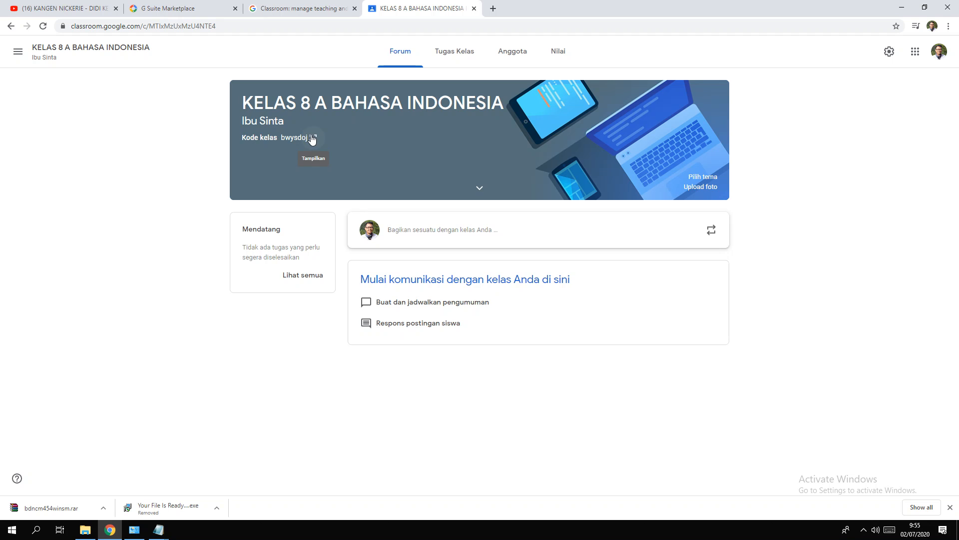
left_click(307, 141)
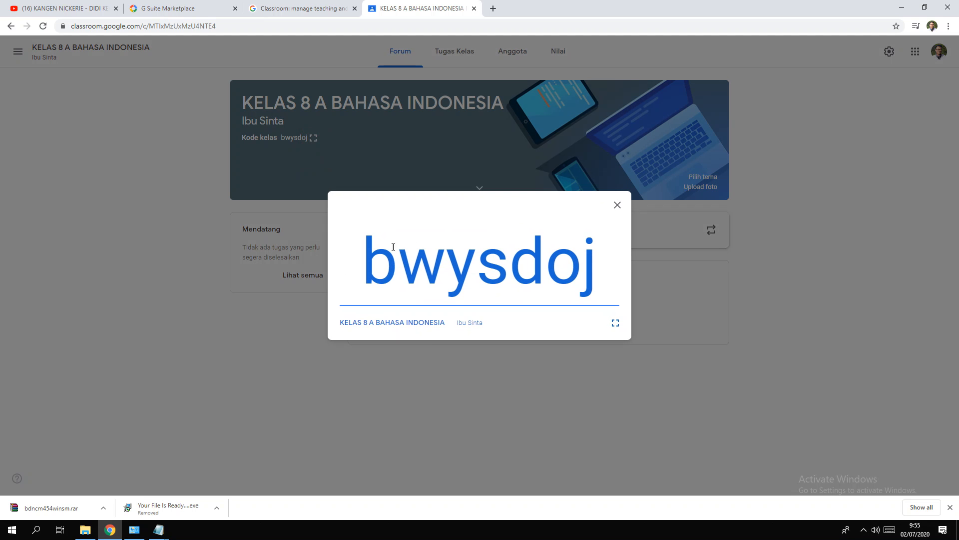
left_click_drag(367, 269, 607, 245)
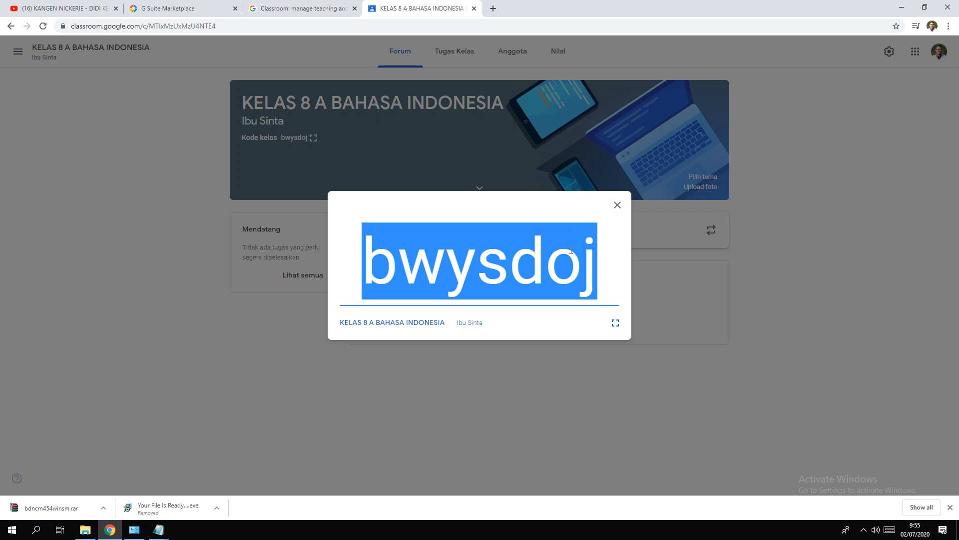
left_click(617, 205)
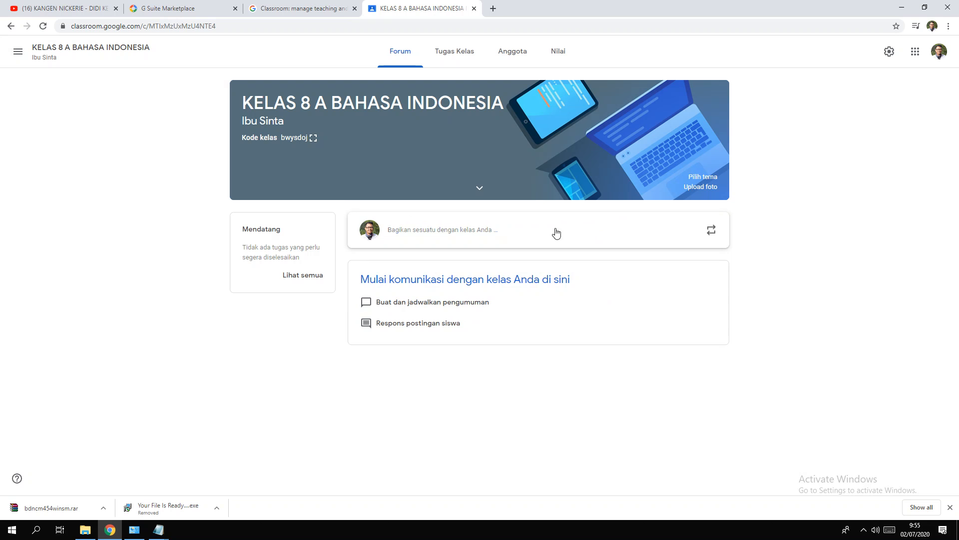
Step: Examine the Tugas, Materi and Tugas kuis creation forms on the Tugas Kelas page, closing each one
left_click(440, 57)
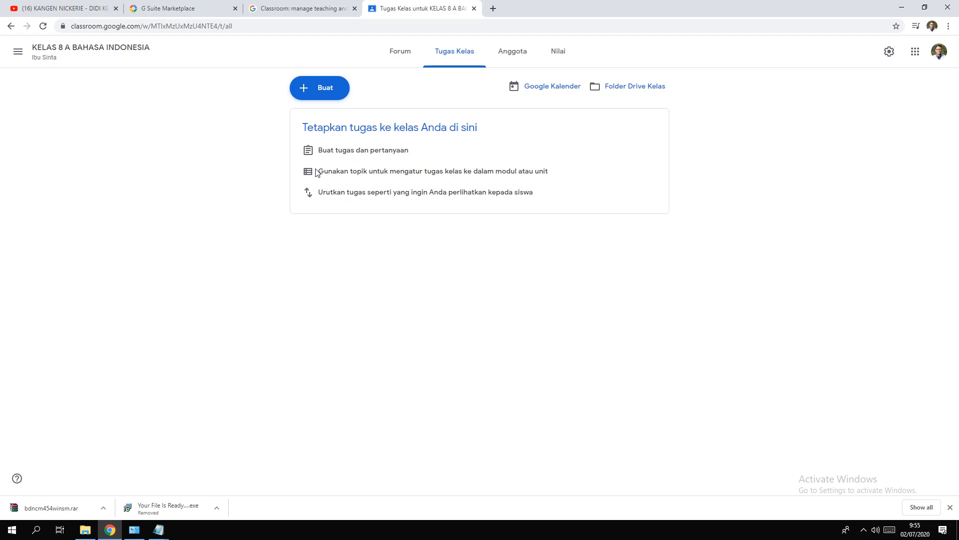
left_click(333, 94)
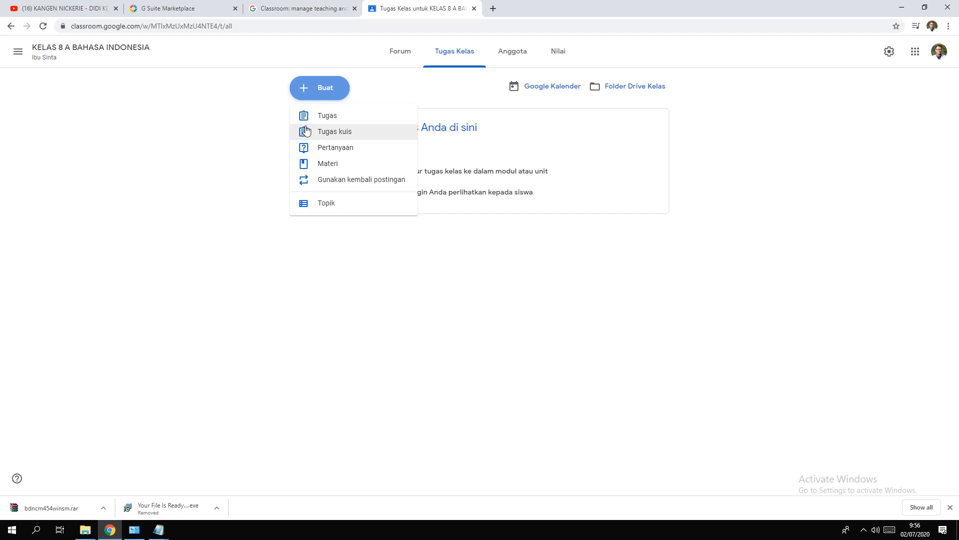
left_click(344, 116)
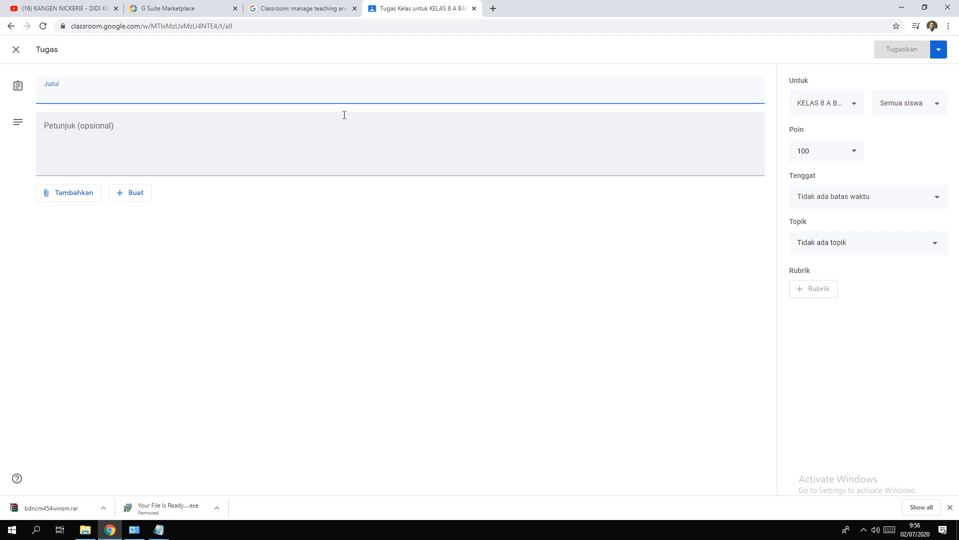
left_click(13, 49)
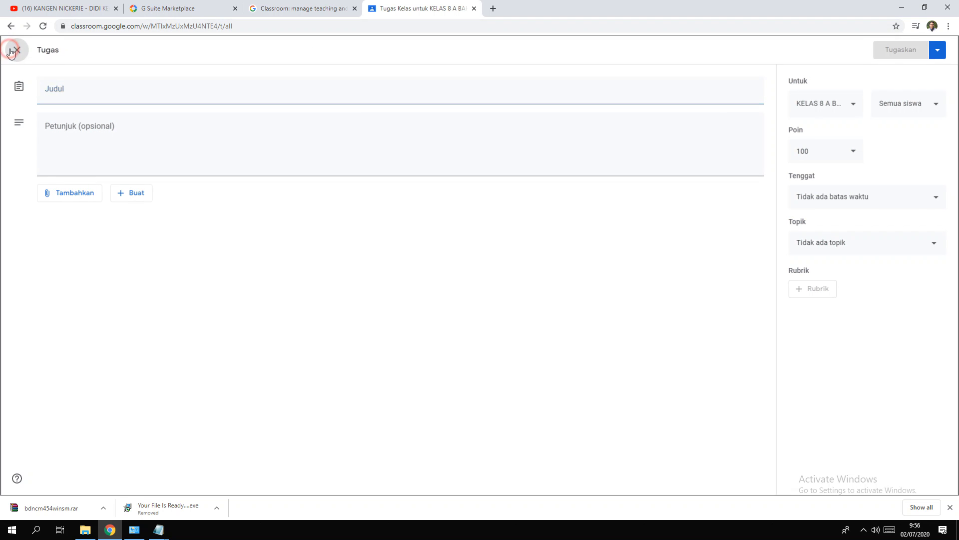
left_click(319, 88)
left_click(321, 169)
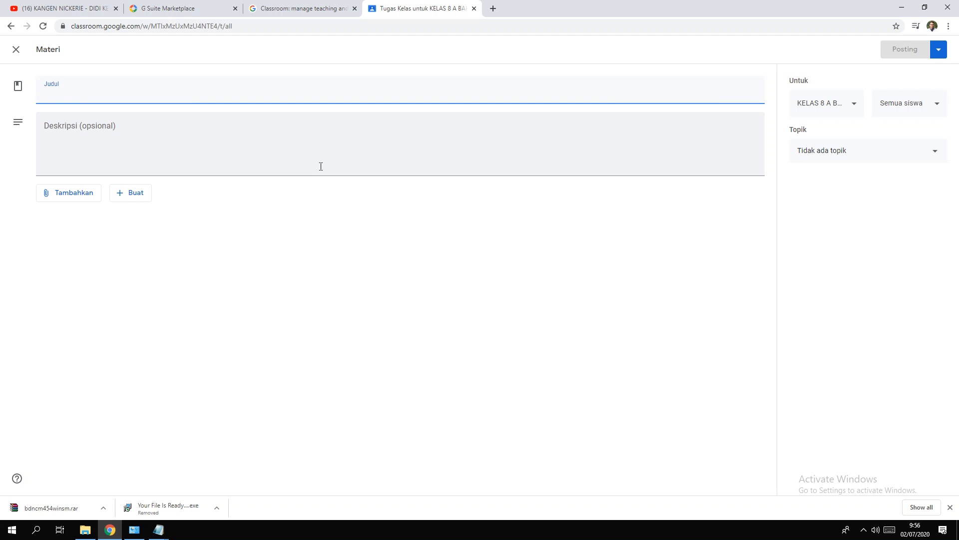
left_click(16, 49)
left_click(325, 93)
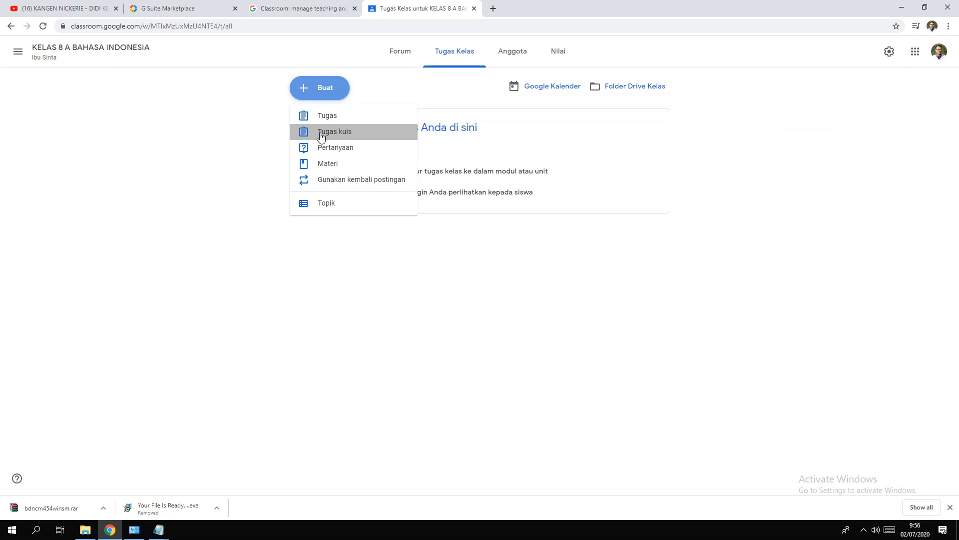
left_click(321, 137)
left_click(16, 50)
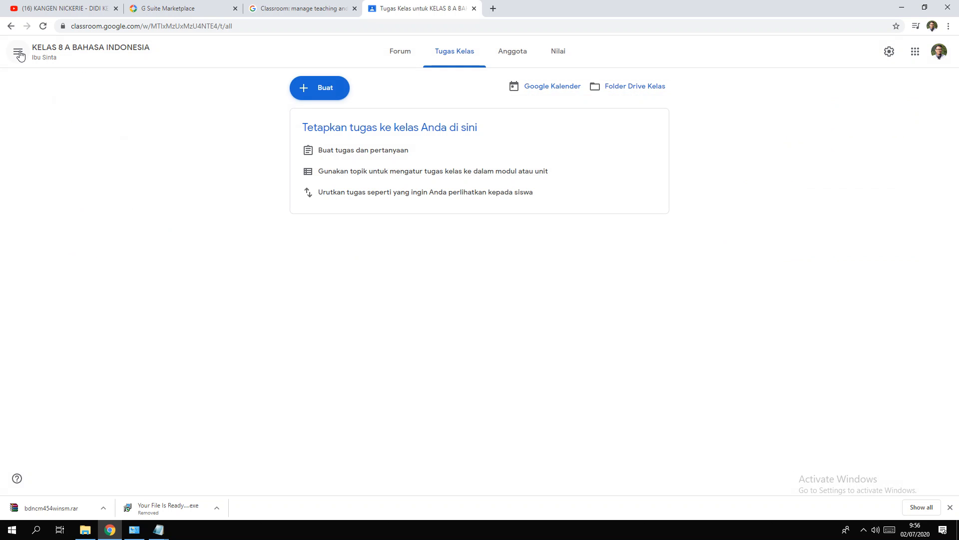
Step: Start a new Tugas in the class and title it "TUGAS BAHASA KD.3.8"
left_click(318, 94)
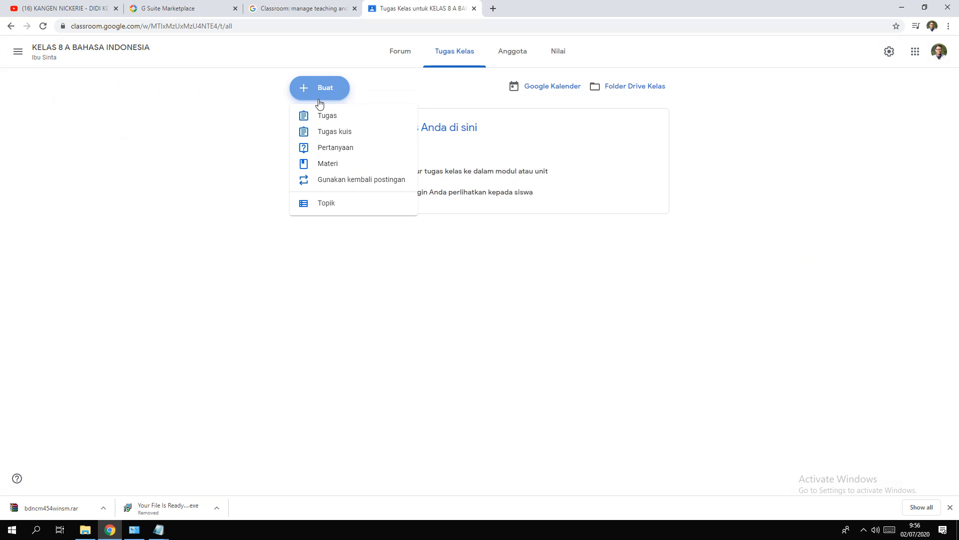
left_click(338, 120)
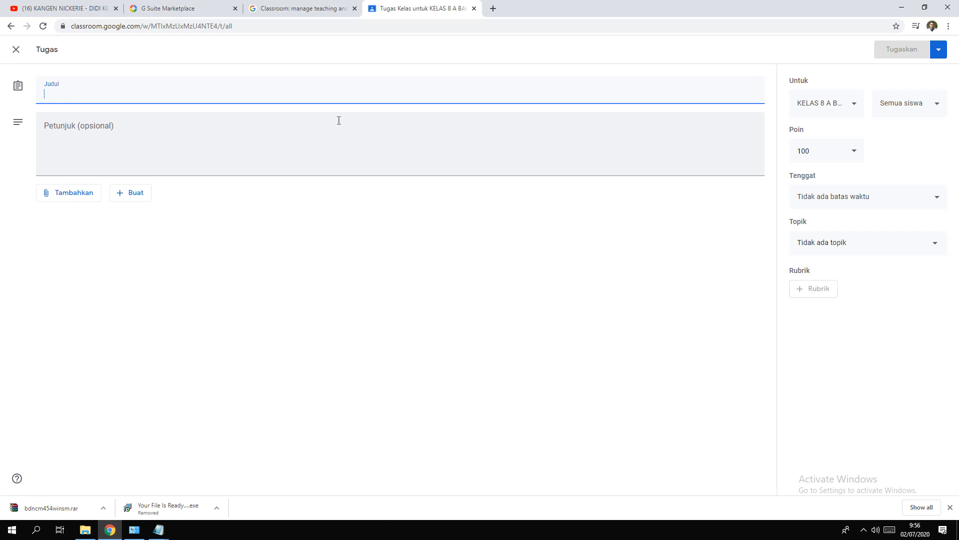
type("TUGA ")
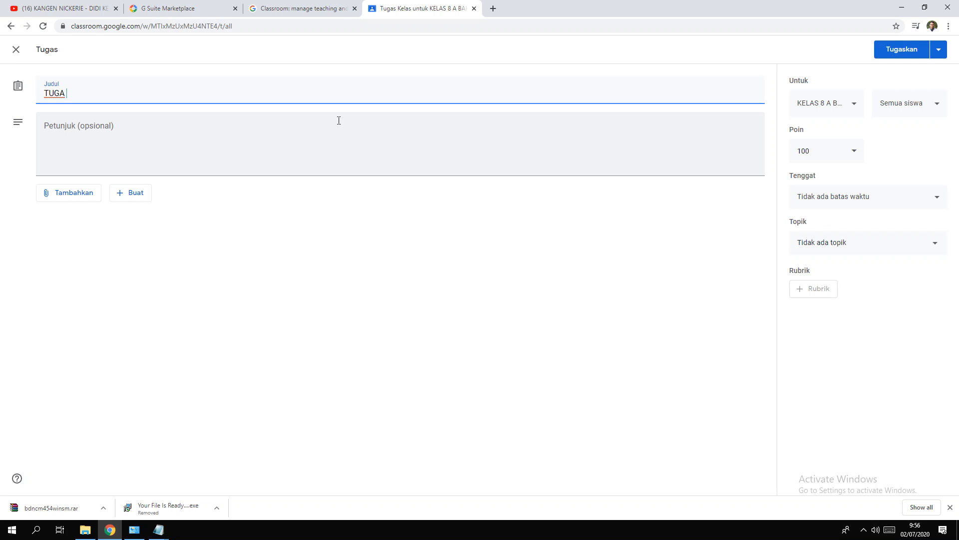
type("S BAHSA")
key("BackSpace")
key("BackSpace")
key("BackSpace")
key("BackSpace")
key("BackSpace")
key("BackSpace")
type("BAHASA KD+R")
key("BackSpace")
key("BackSpace")
type(".3.8")
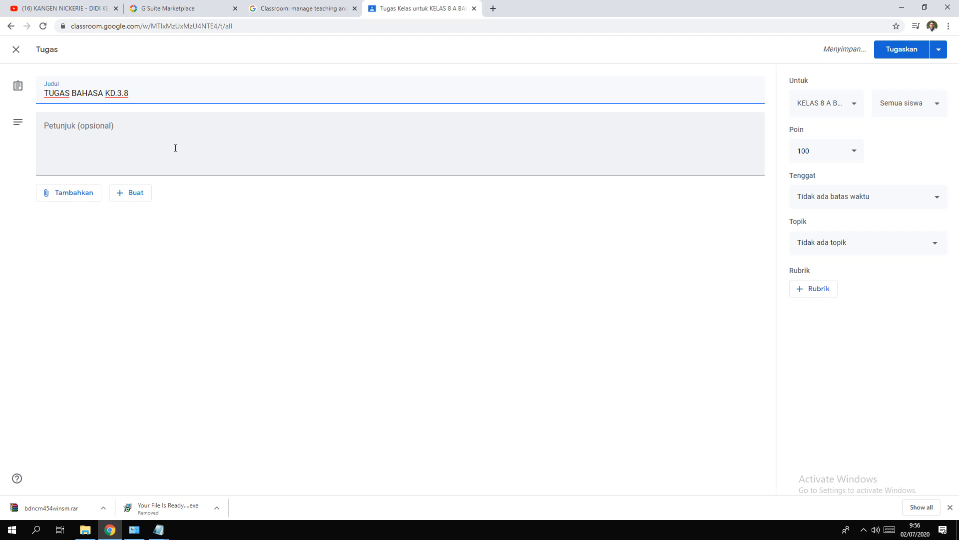
Step: Write the assignment instructions "1. Berdoalah sebelum mengerjakan tugas" and, on a new line, "2. Tugas dikerjakan pada buku catatan lalu di foto"
left_click(177, 147)
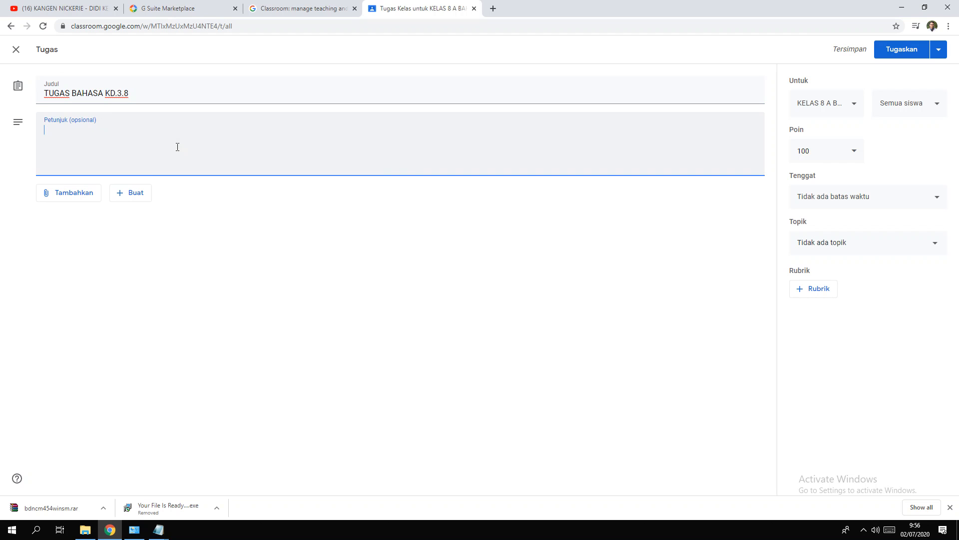
type("1. Berdoalah seb")
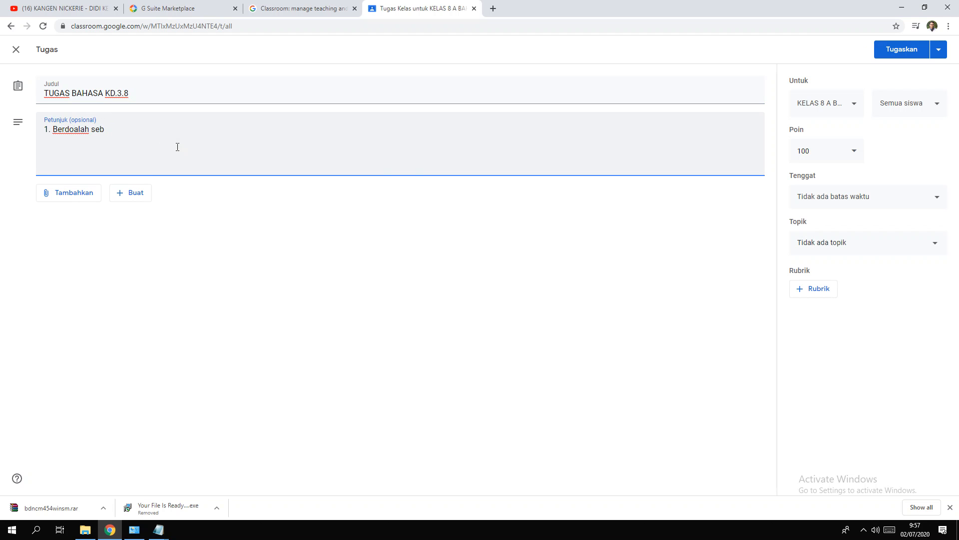
type("elum mengerjakan tugas")
key("Return")
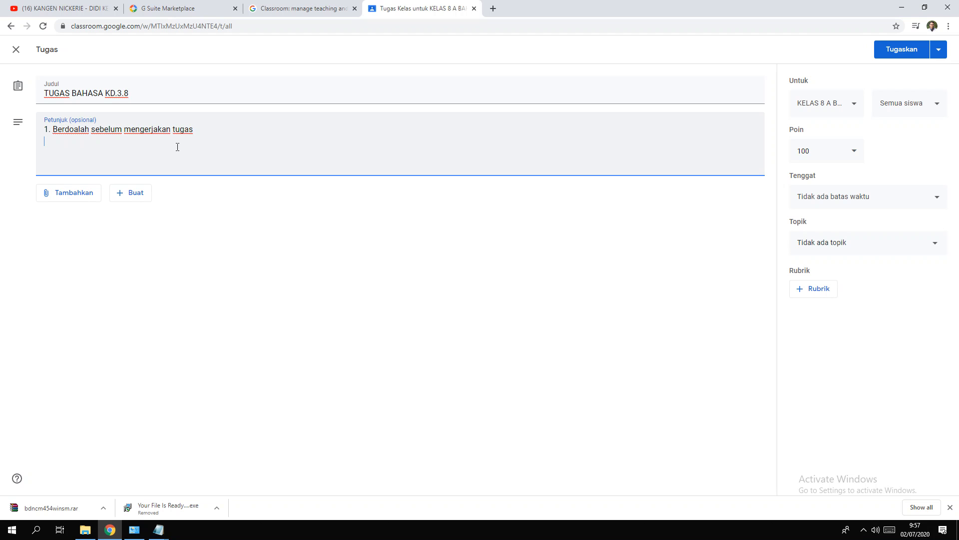
type("2. Tugas dikerjakan pada ")
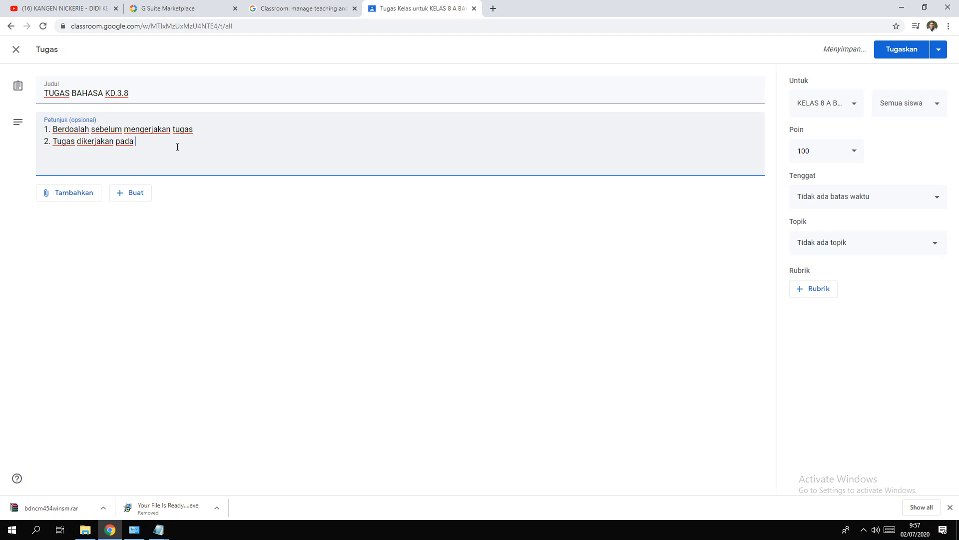
type("buku catatan lalu di foto")
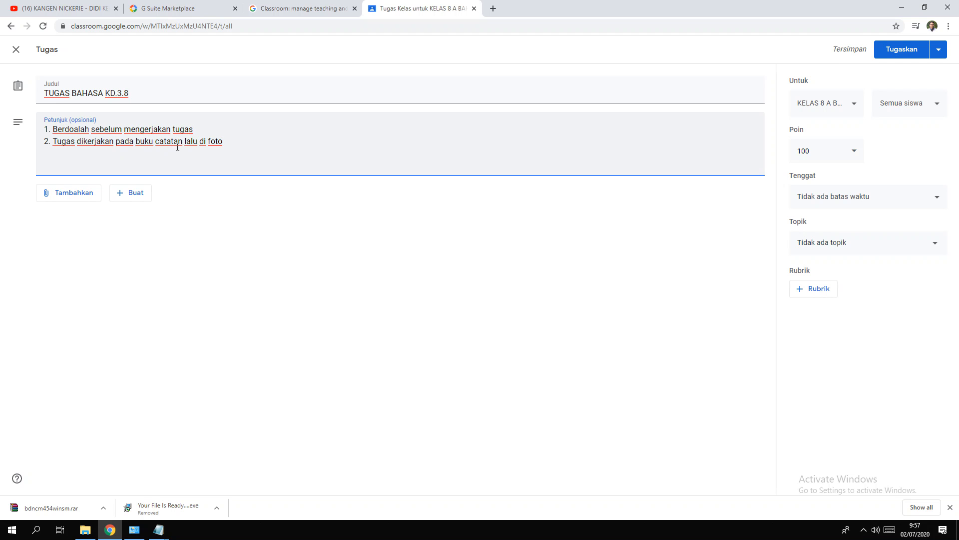
Step: Add a third instruction line reading "3. Uploud tugas paling lambat tangal 9 Juli 2020"
key("Return")
type("3. Uplo")
key("BackSpace")
key("BackSpace")
type("loud tugas pali")
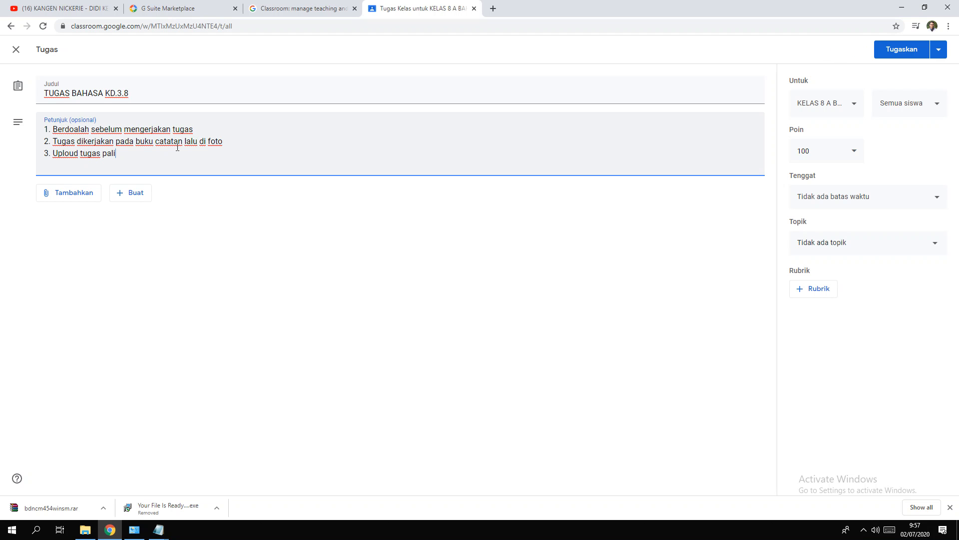
type("ng lambat tangal 9 Juli 2020")
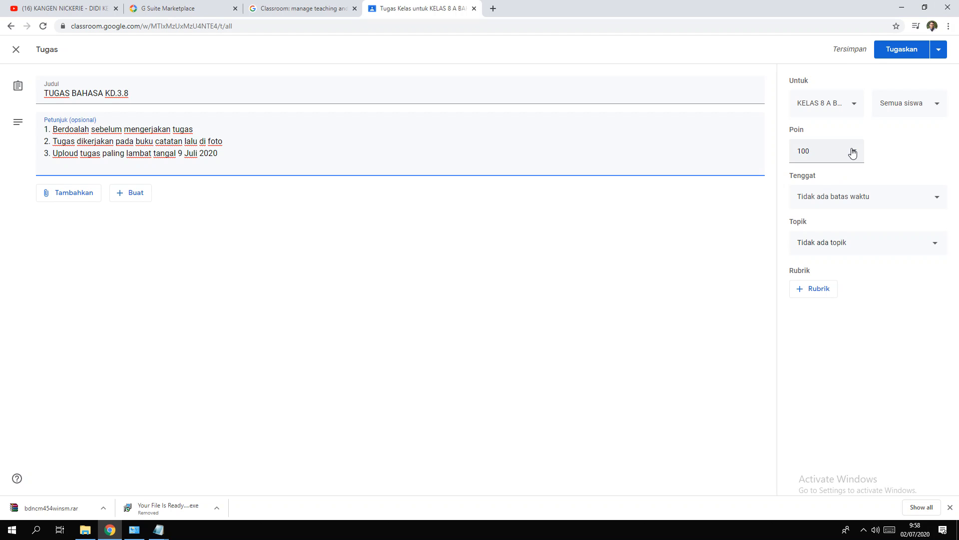
Step: Examine the assignment's Poin options and close the list
left_click(834, 154)
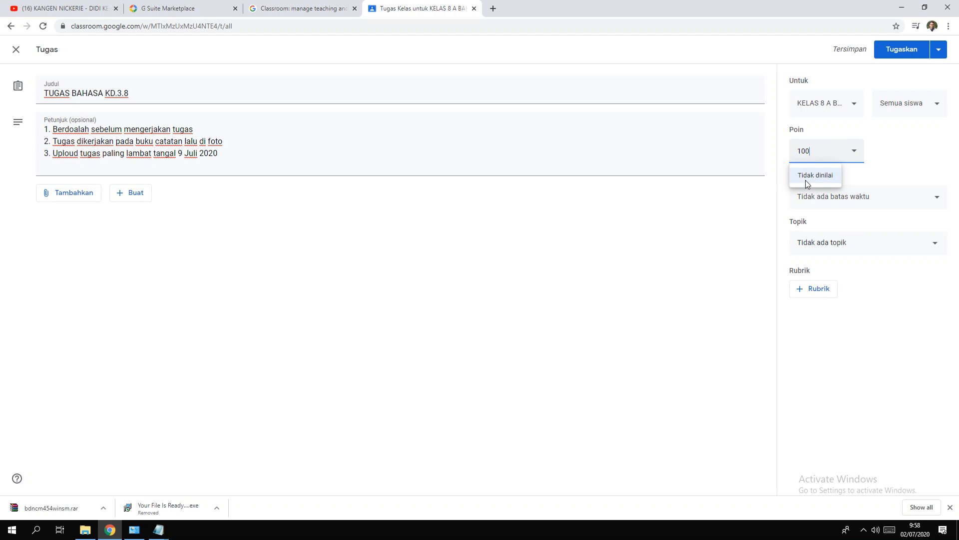
left_click(818, 155)
double_click(819, 155)
left_click(894, 152)
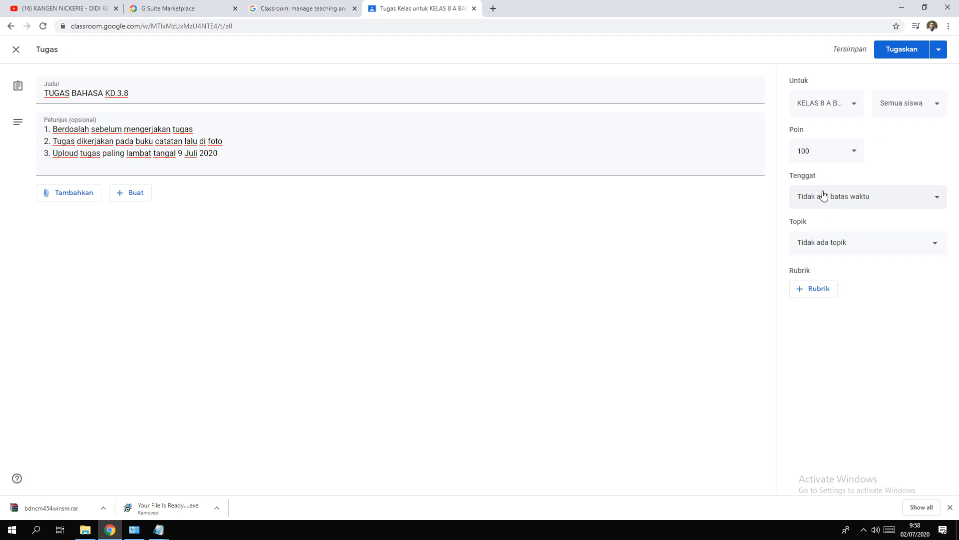
Step: Set the assignment's due date to 9 Jul 2020 with the time 23.59
left_click(905, 205)
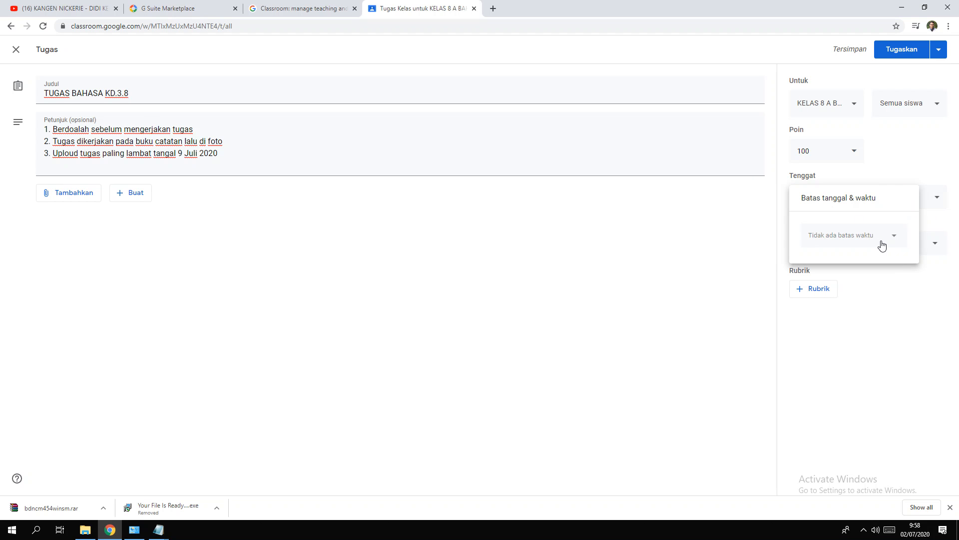
left_click(865, 235)
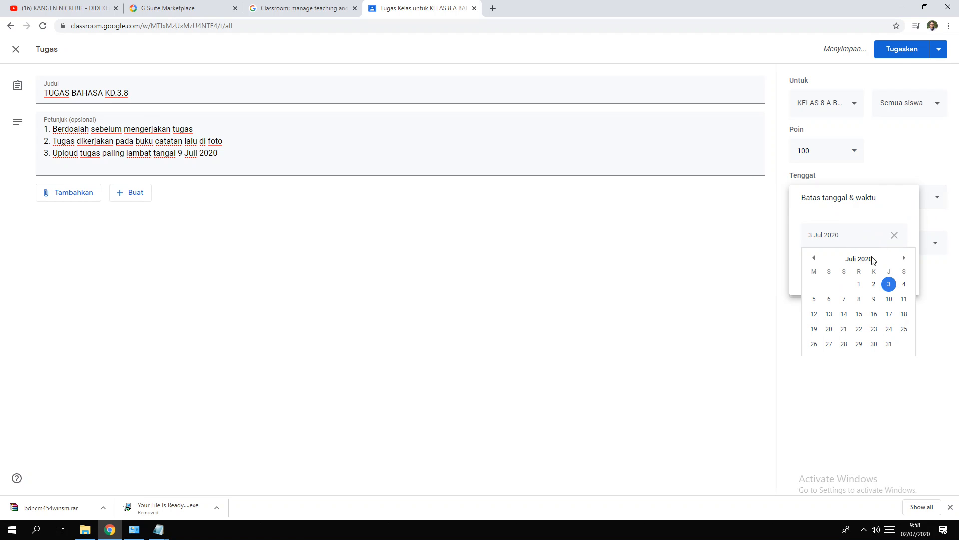
left_click(889, 300)
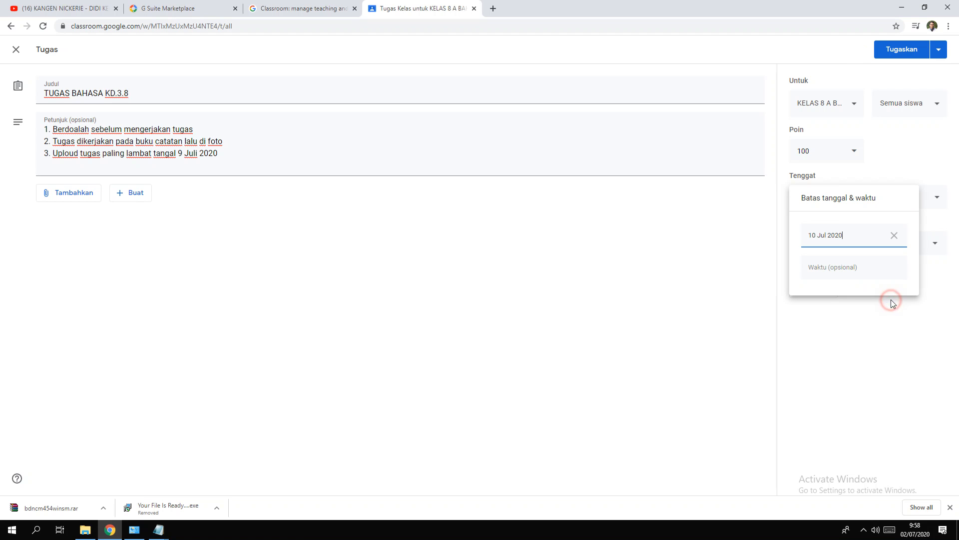
left_click(858, 272)
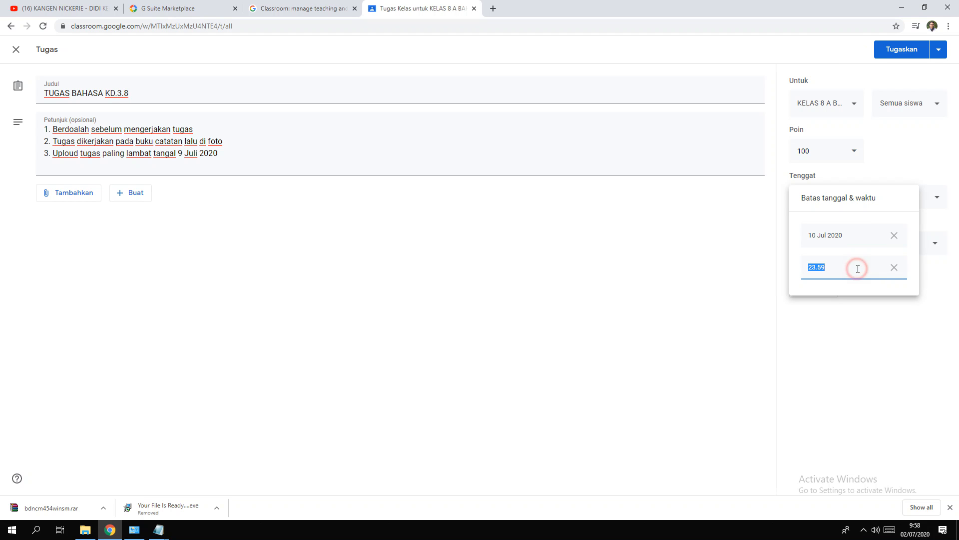
left_click(864, 237)
left_click(874, 299)
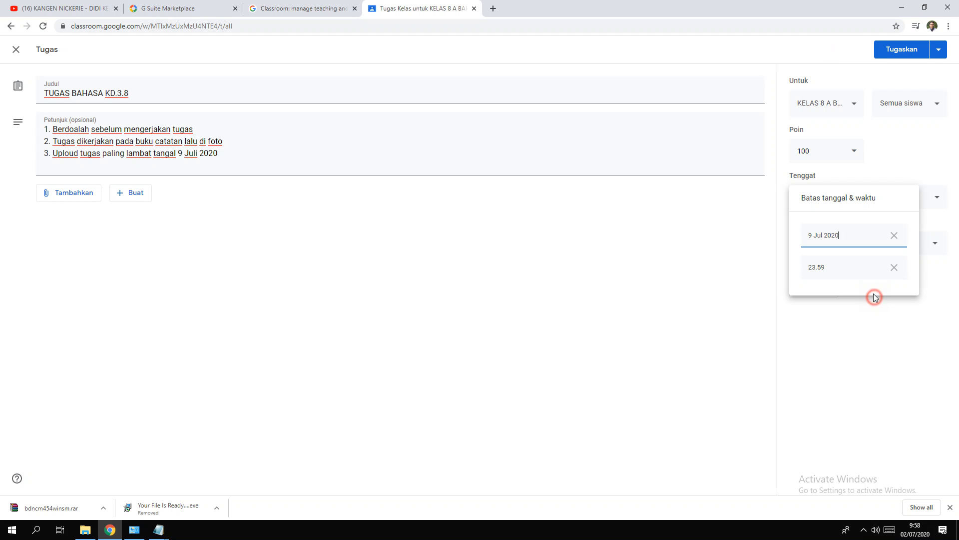
left_click(845, 264)
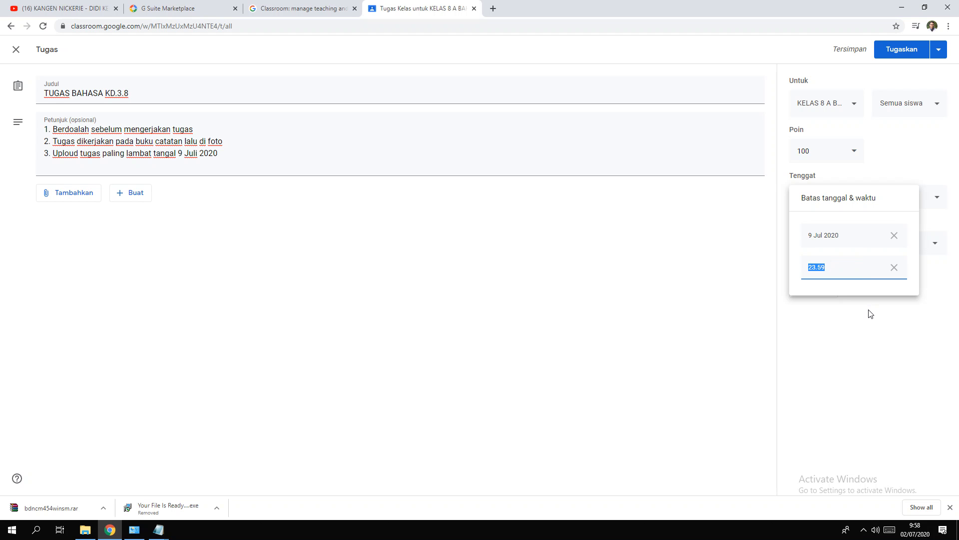
left_click(869, 312)
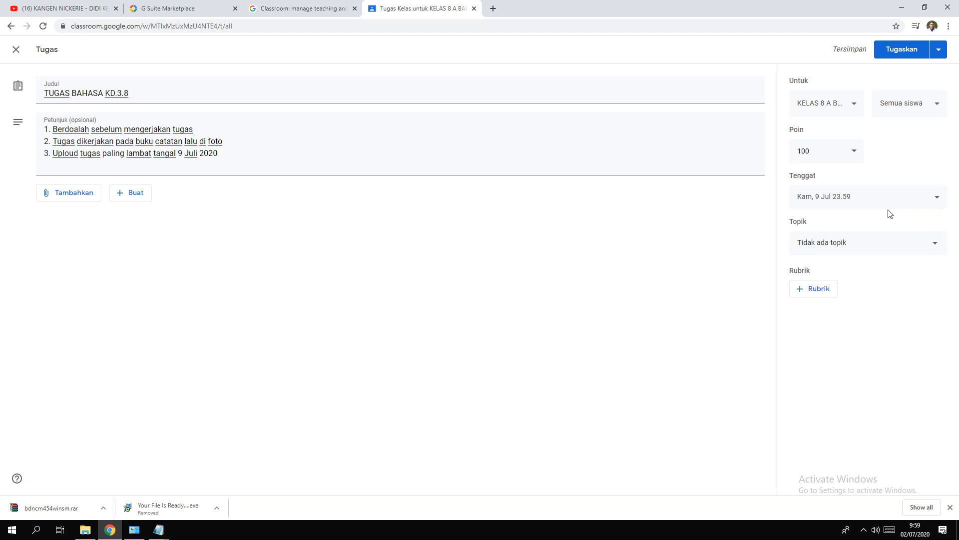
Step: Create the topic "TUGAS BAHASA KD.3.8 SENIN 5 JULI 2020" for the assignment and look over its publishing options
left_click(866, 251)
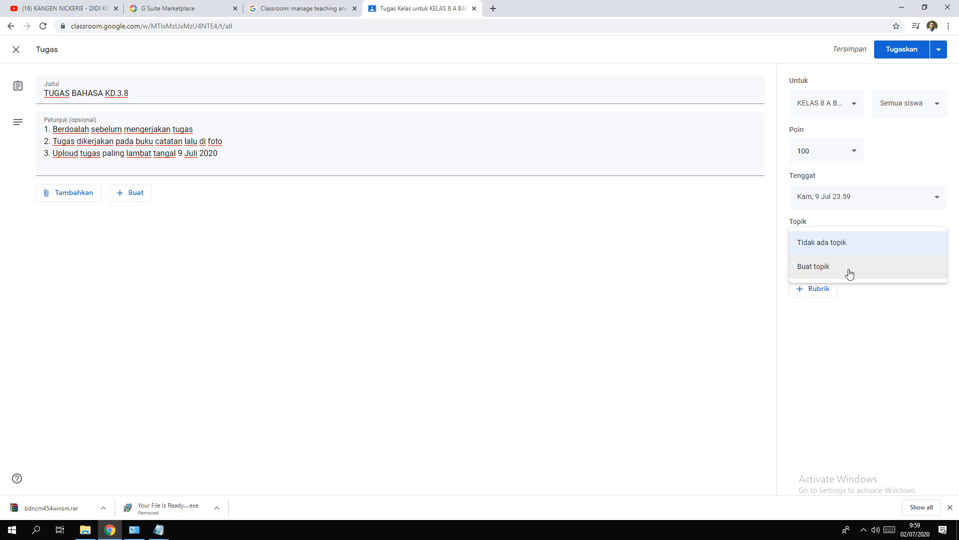
left_click(849, 272)
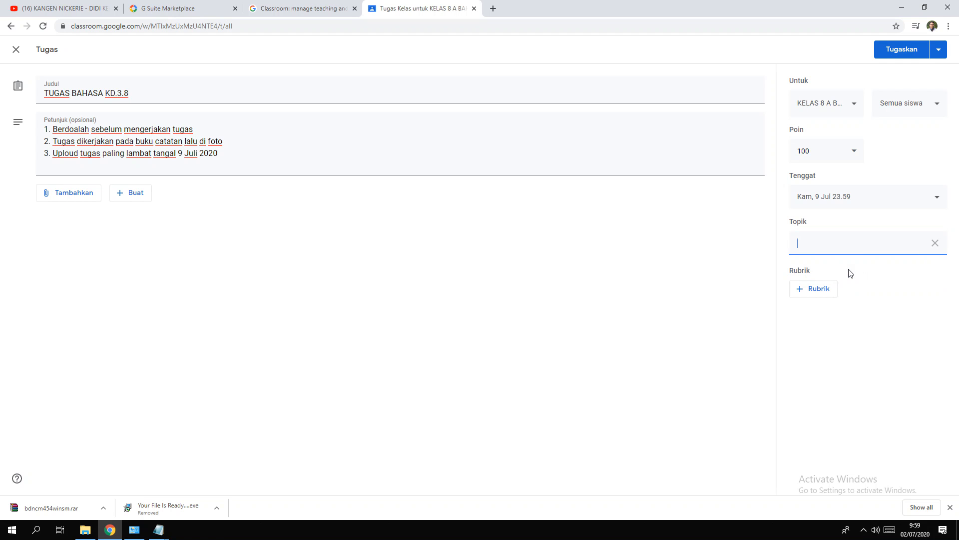
type("TUGAS BAHASA KD.3.8 SE")
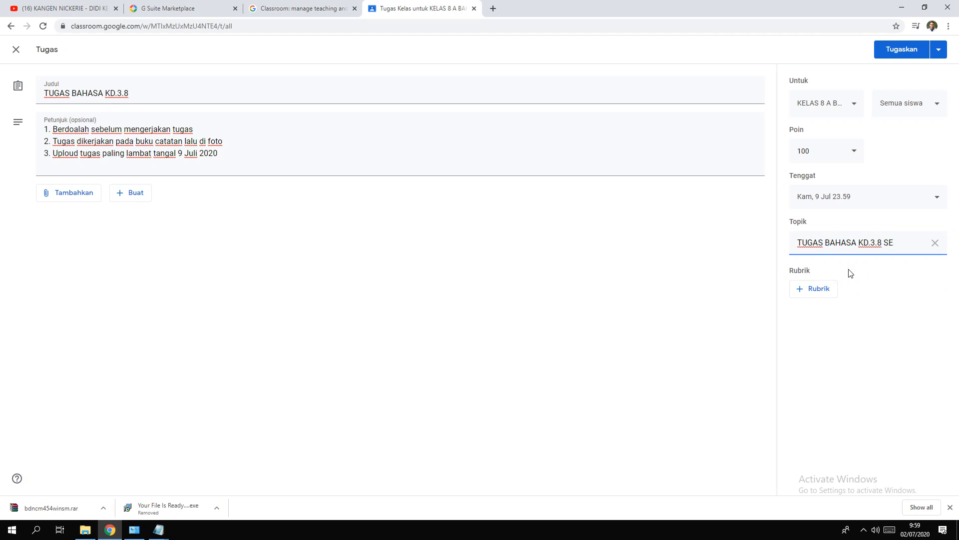
type("NIN 5 JU")
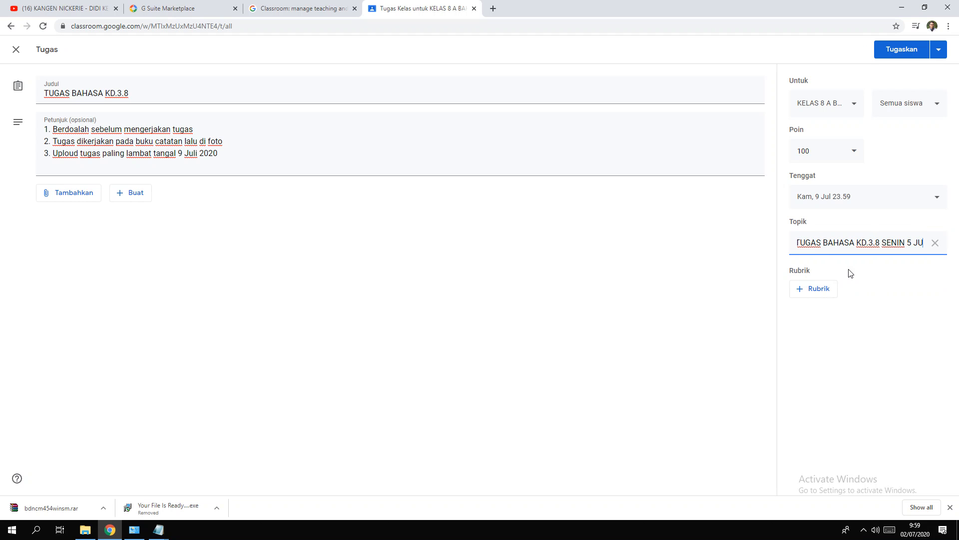
type("LI 20")
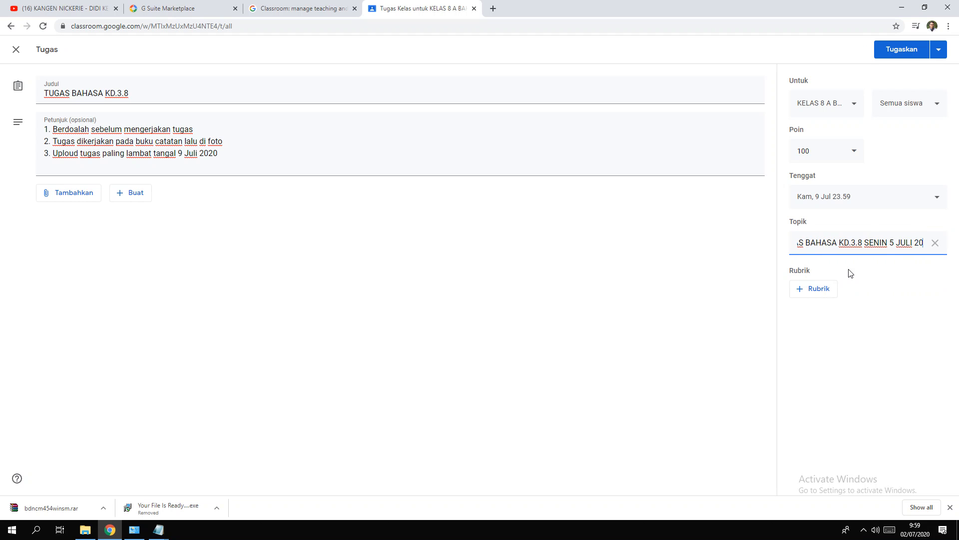
type("20")
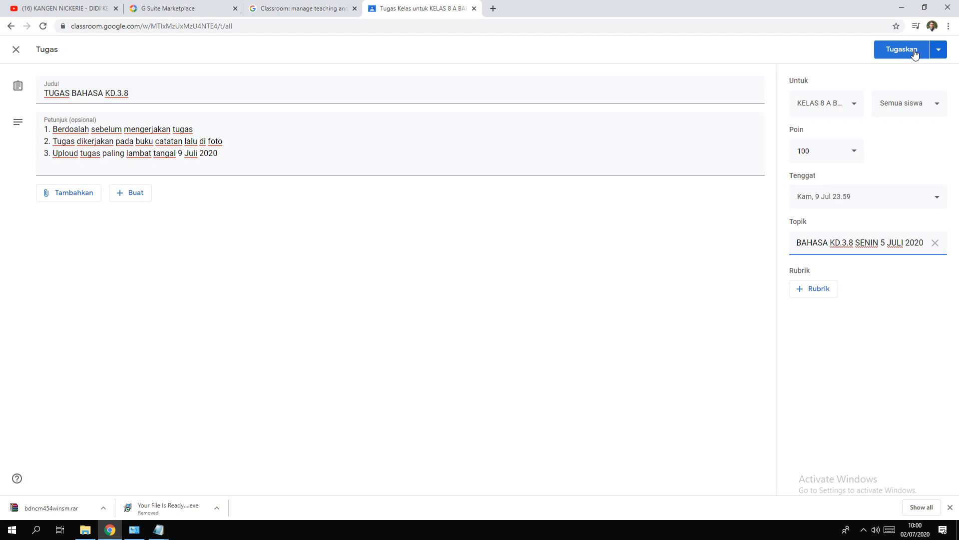
left_click(941, 51)
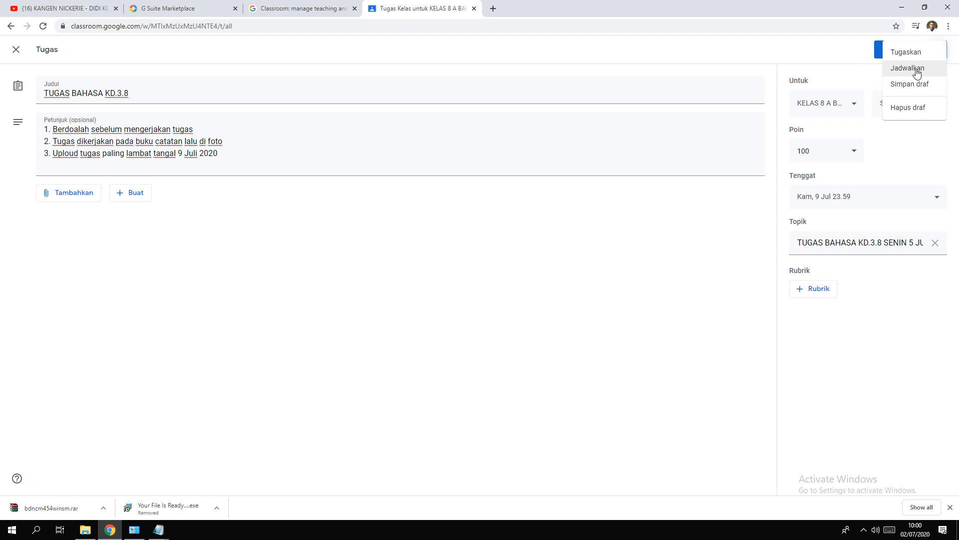
left_click(840, 56)
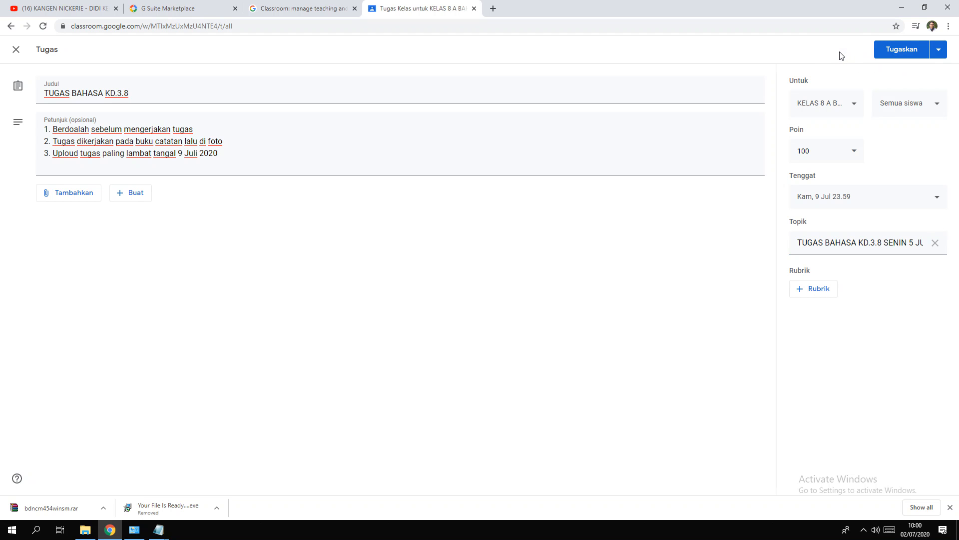
Step: Add the five classes listed directly after KELAS 8 A BAHASA INDONESIA as recipients of the assignment
left_click(848, 103)
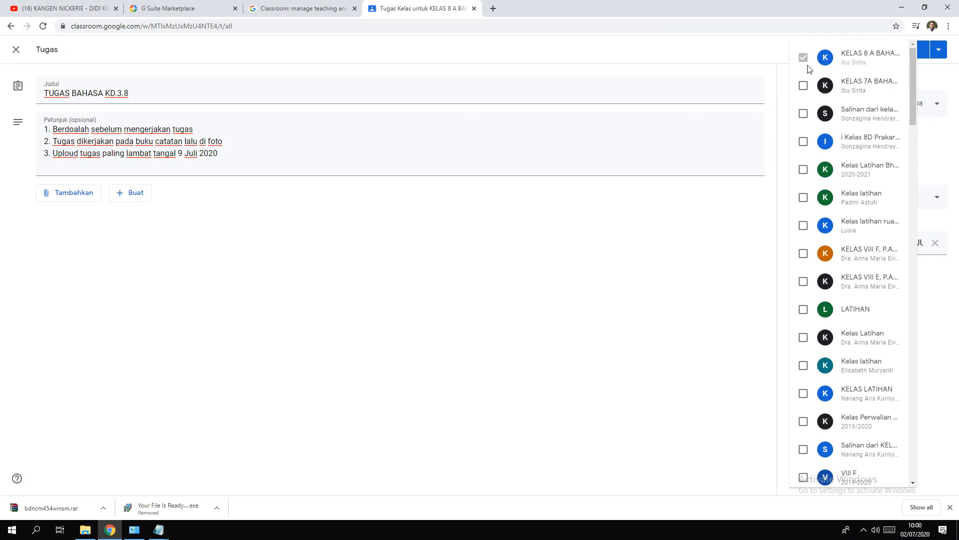
left_click(802, 88)
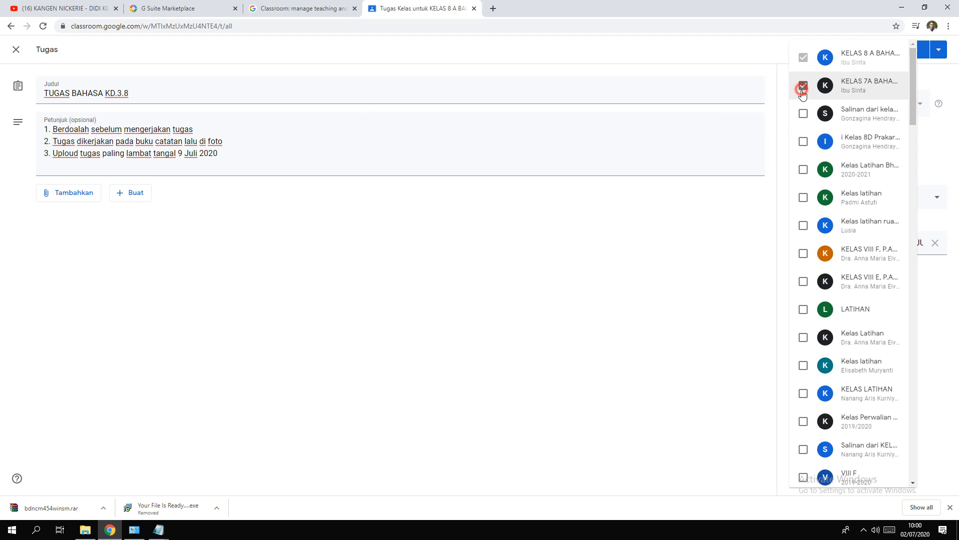
left_click(802, 115)
left_click(802, 144)
left_click(803, 170)
left_click(803, 197)
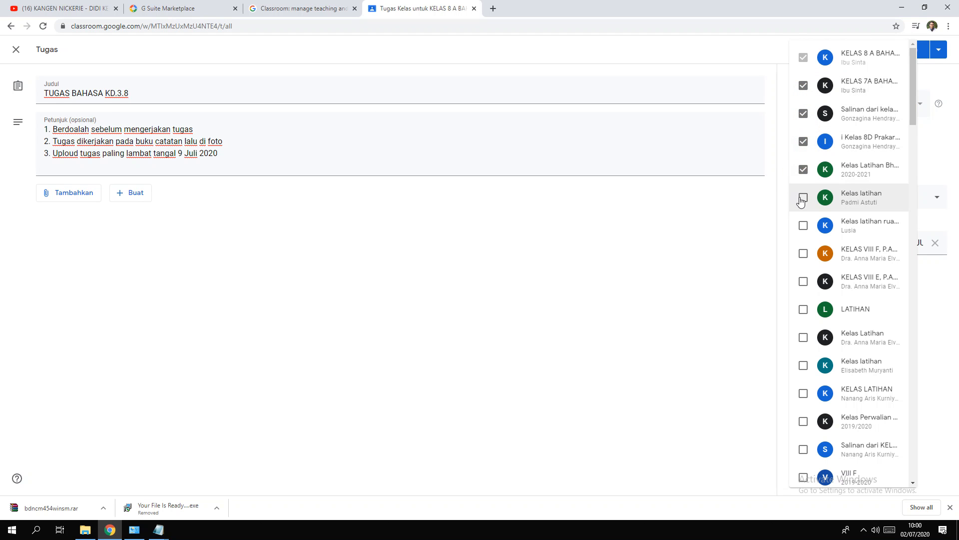
left_click(944, 89)
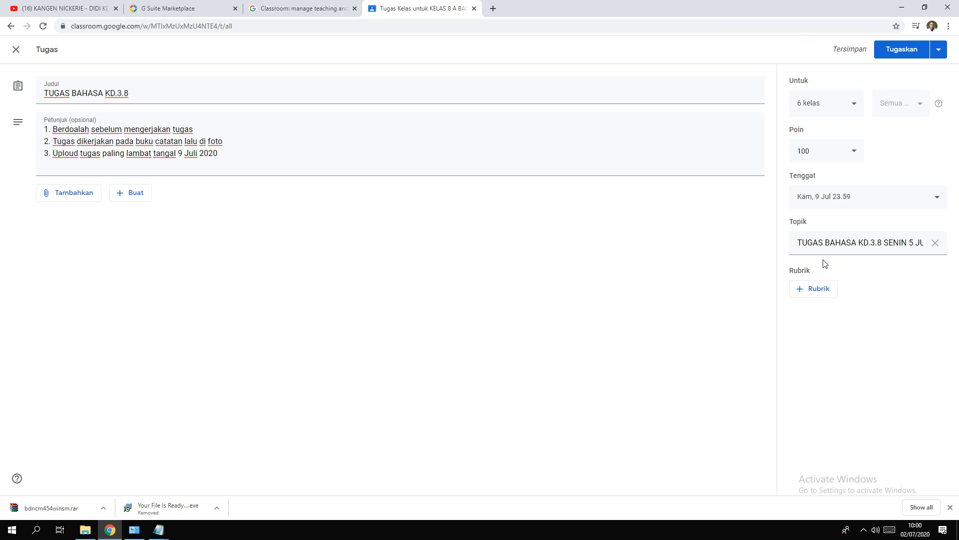
Step: Examine which publishing options the assignment offers with several classes selected, and close the options
left_click(940, 52)
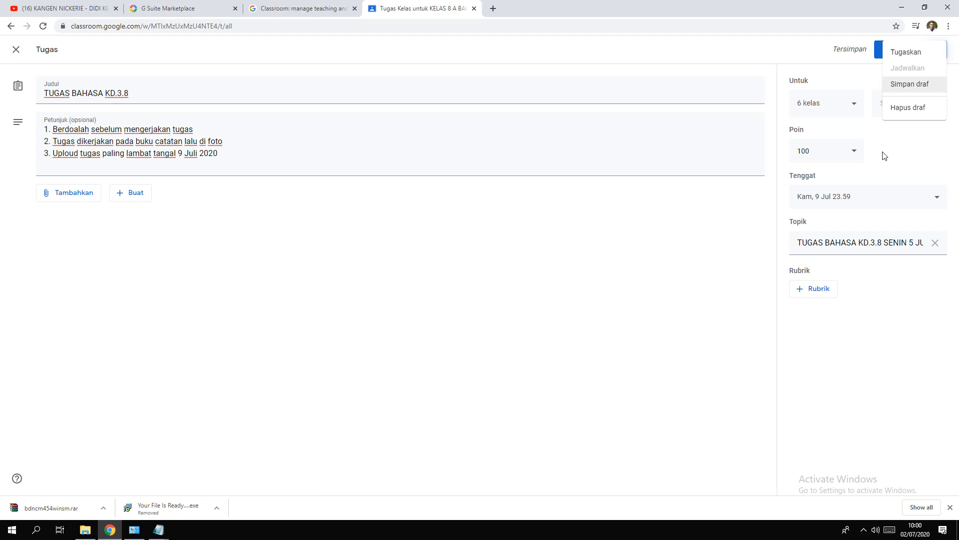
left_click(908, 154)
left_click(940, 52)
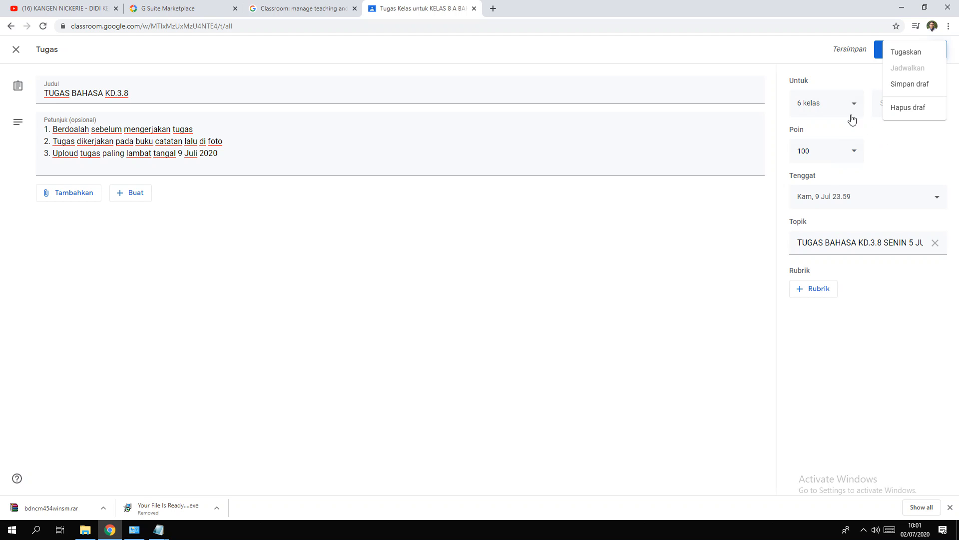
left_click(855, 105)
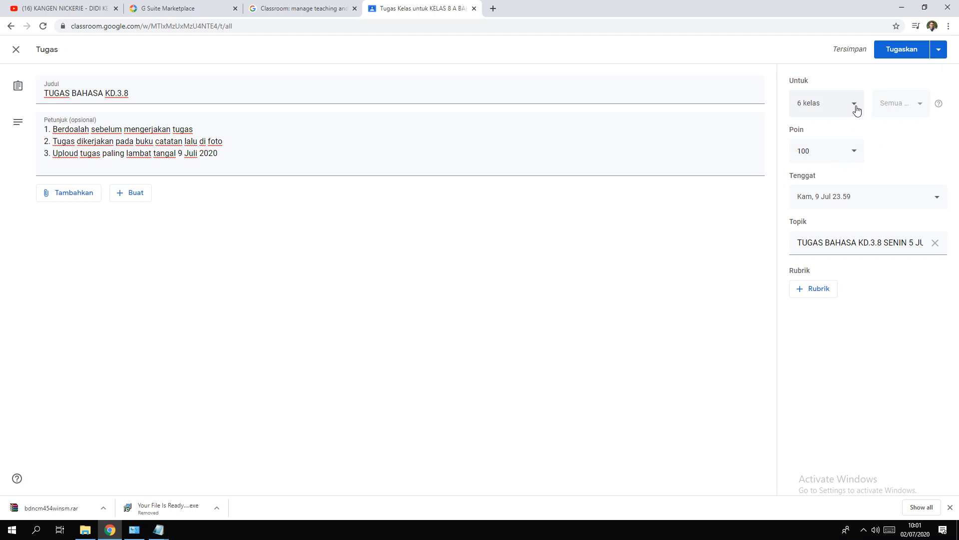
Step: Deselect the five extra classes and assign the task to KELAS 8 A BAHASA INDONESIA only
left_click(857, 108)
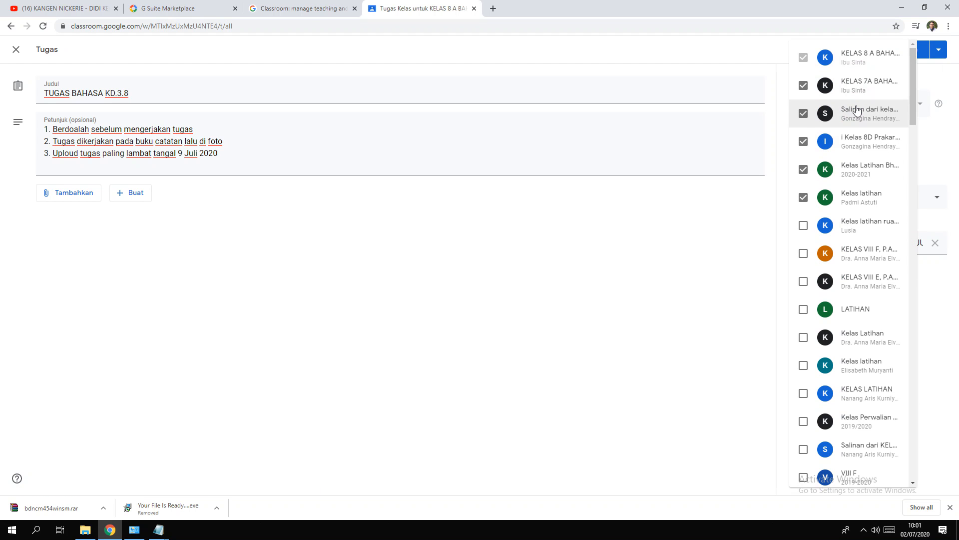
left_click(803, 85)
left_click(803, 113)
left_click(803, 141)
left_click(803, 169)
left_click(803, 198)
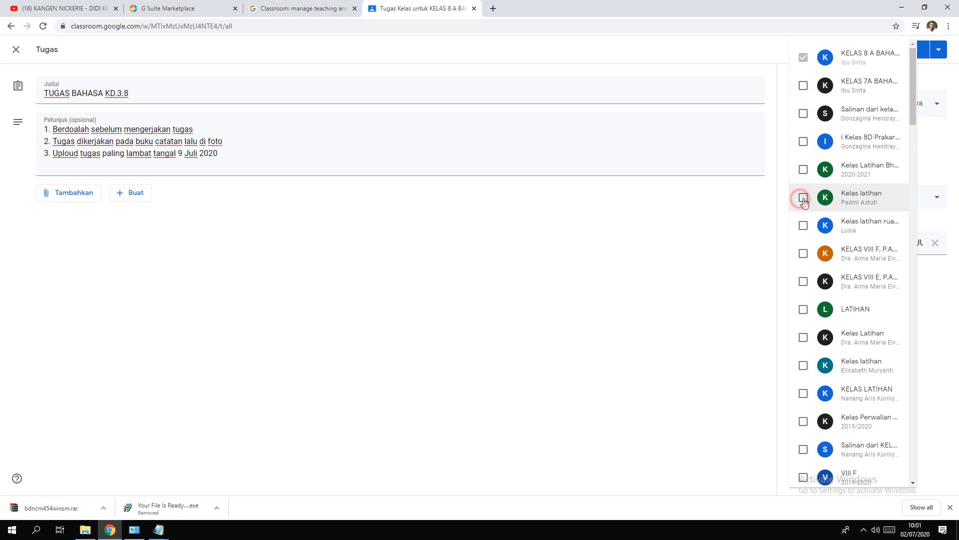
left_click(946, 158)
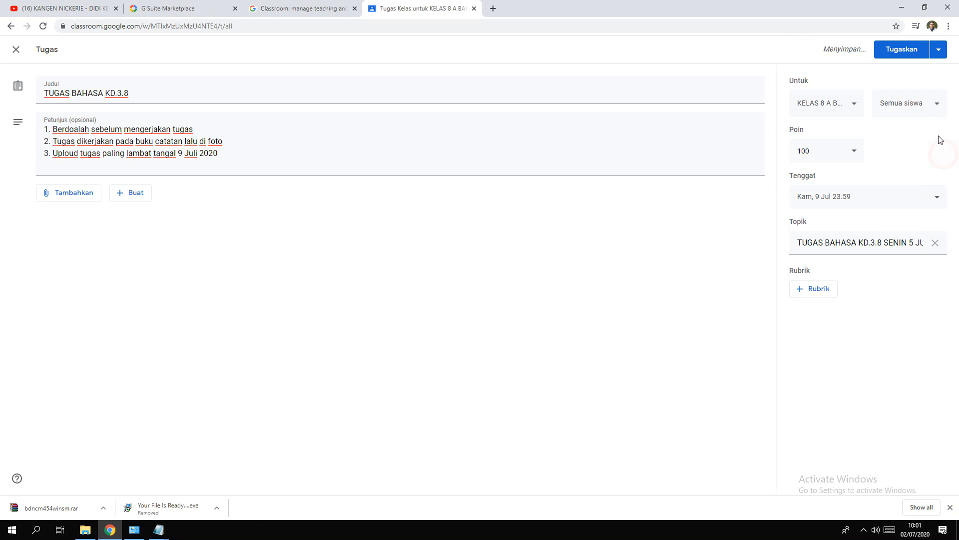
left_click(903, 56)
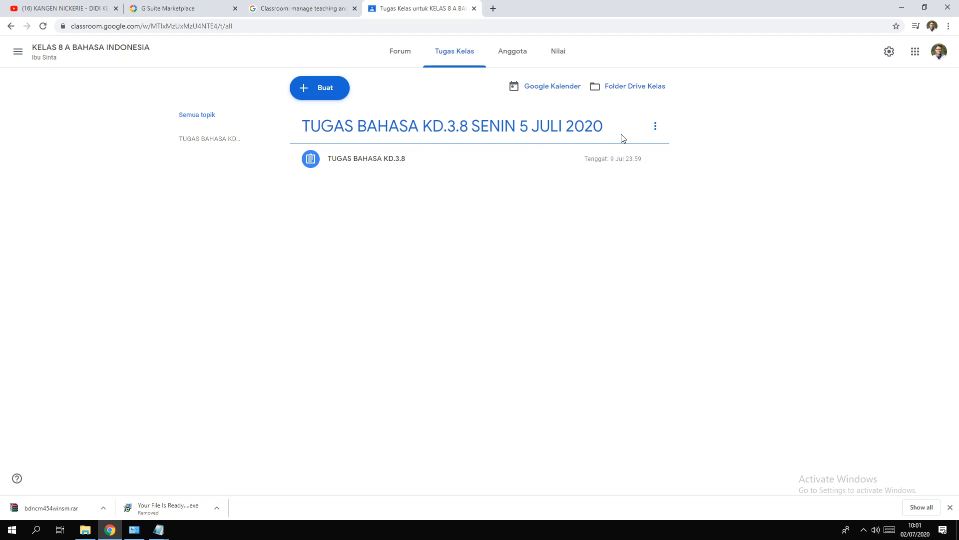
Step: Create a second assignment titled "Tugas Bahasa" without a topic and assign it to the class
left_click(323, 88)
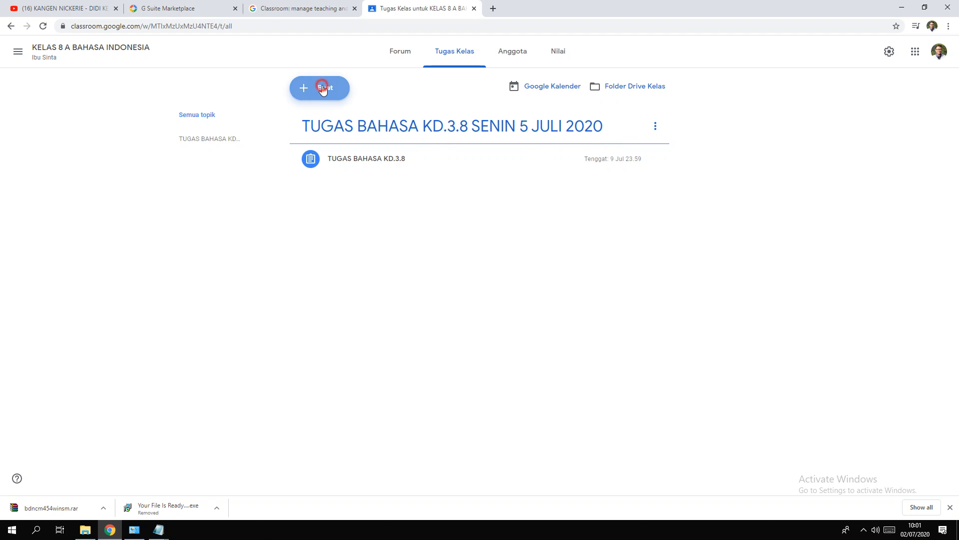
left_click(324, 115)
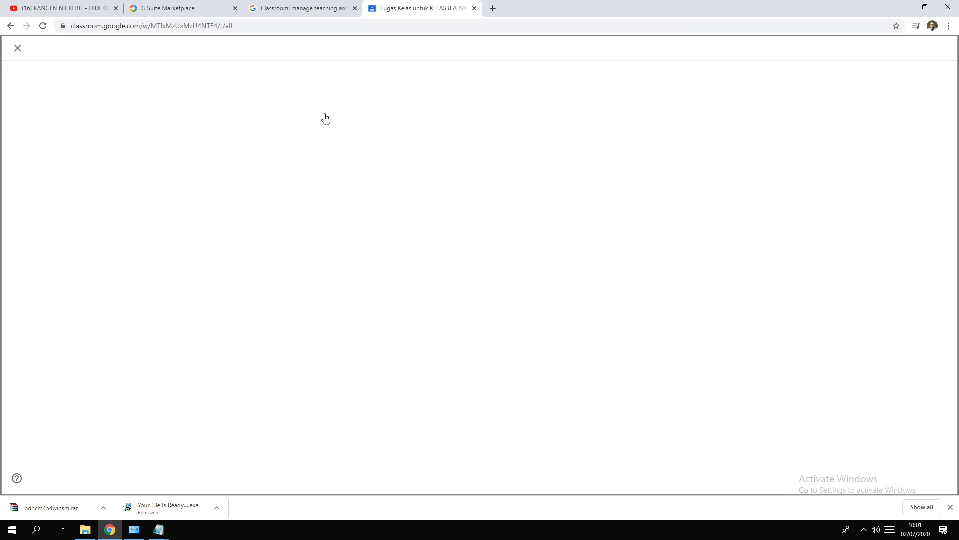
type("Tug")
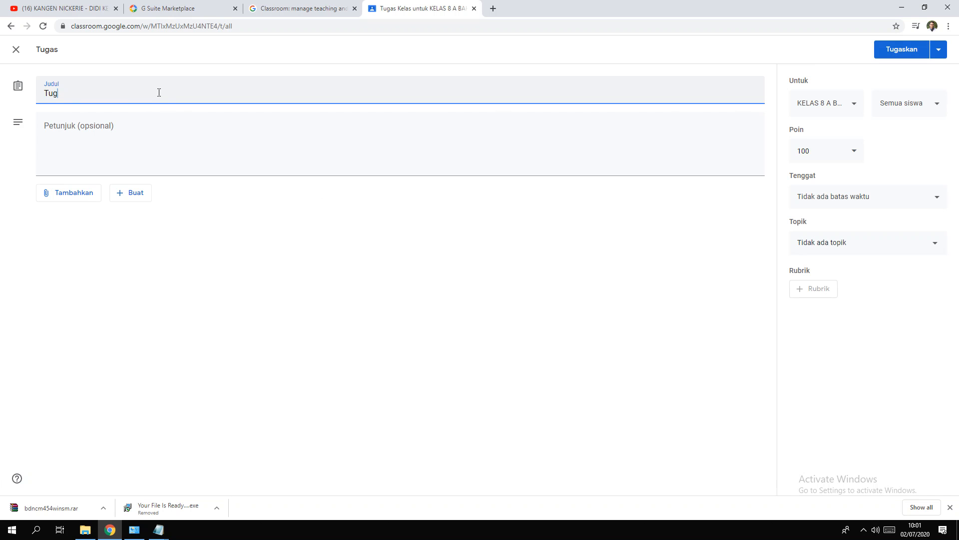
type("as Bahasa")
left_click(856, 240)
left_click(850, 240)
left_click(901, 48)
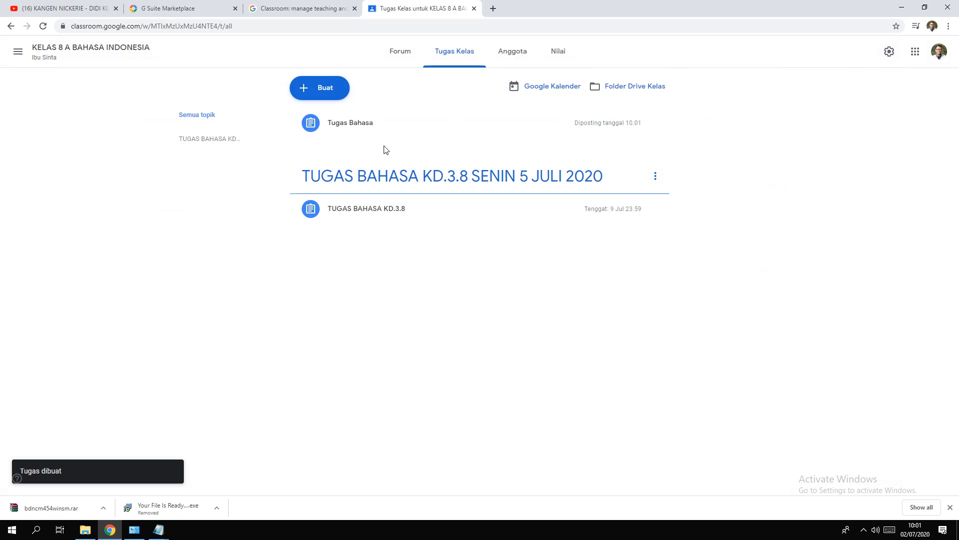
Step: Create another assignment titled "tugas 3" without a topic and assign it to the class
left_click(322, 91)
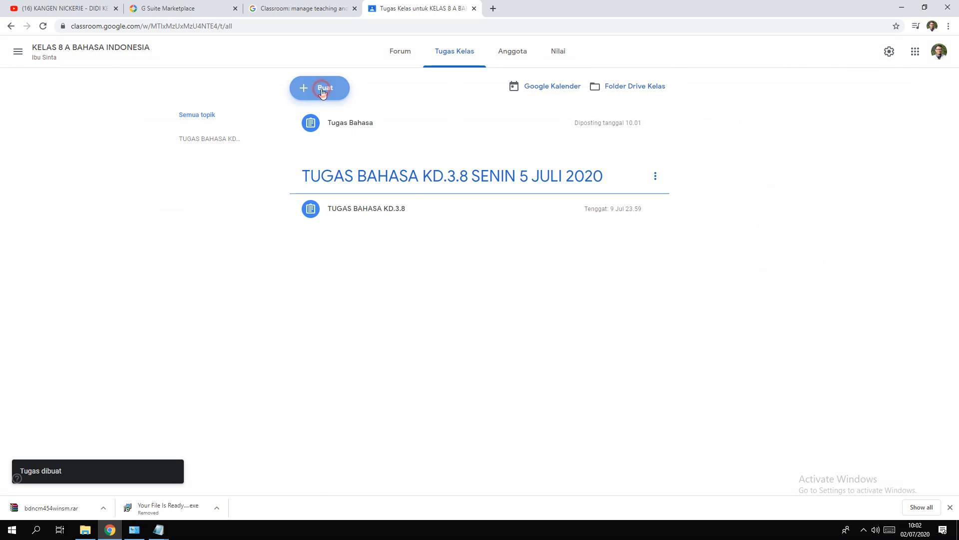
left_click(323, 115)
left_click(55, 90)
type("tugas 3")
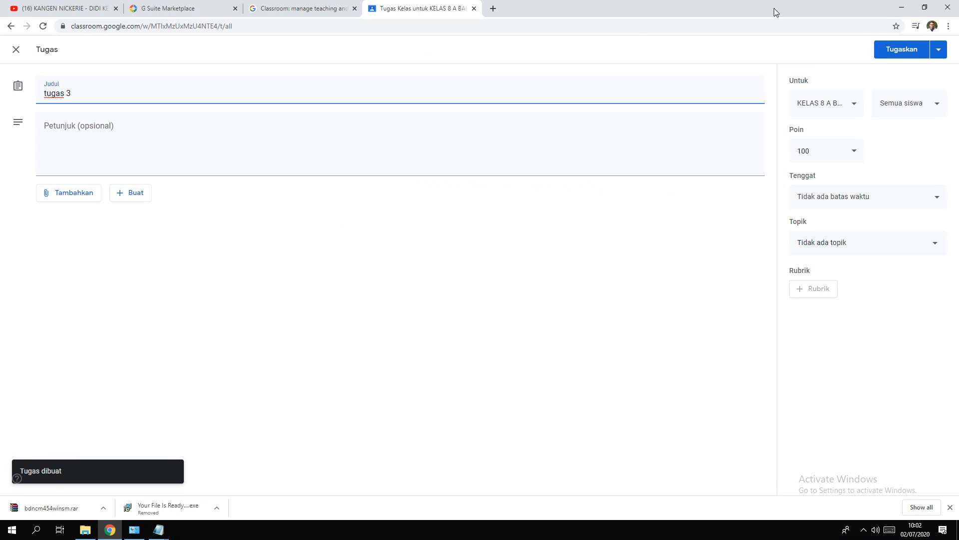
left_click(893, 52)
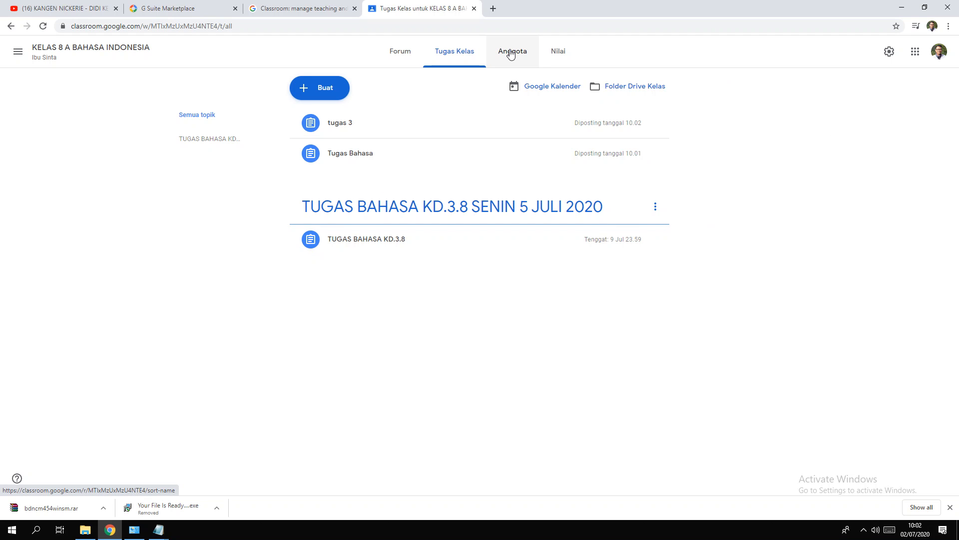
Step: Look over the class members page, display the class code enlarged from the Forum page, and close it
left_click(511, 54)
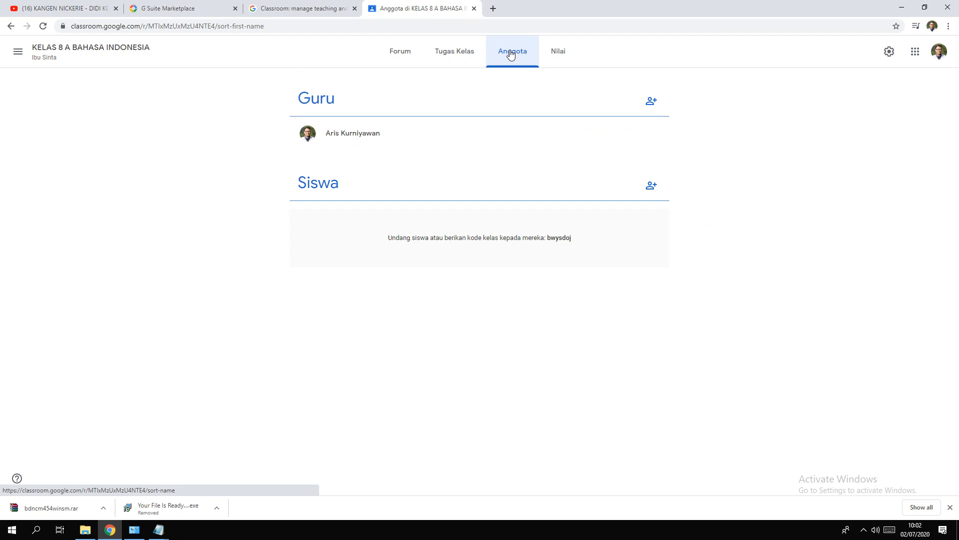
left_click(67, 55)
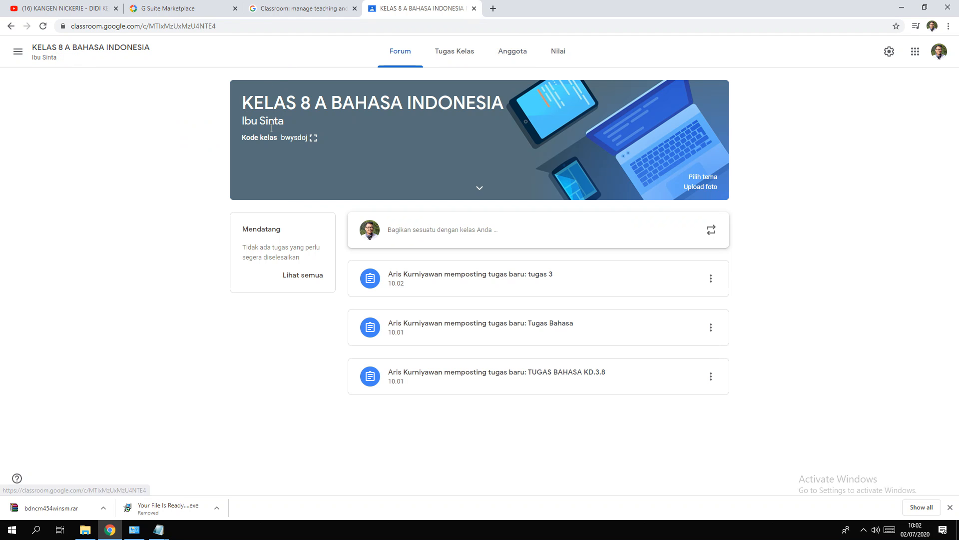
left_click(306, 139)
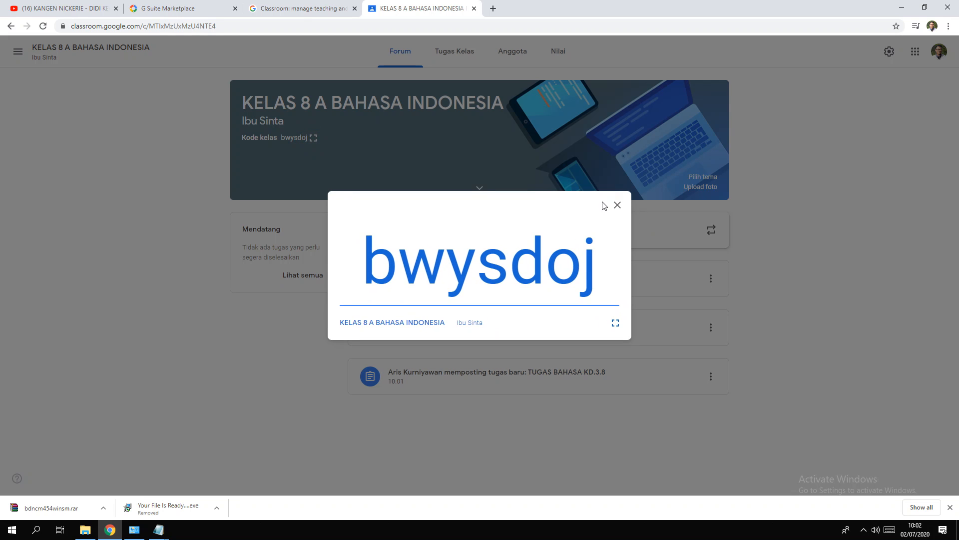
left_click(617, 205)
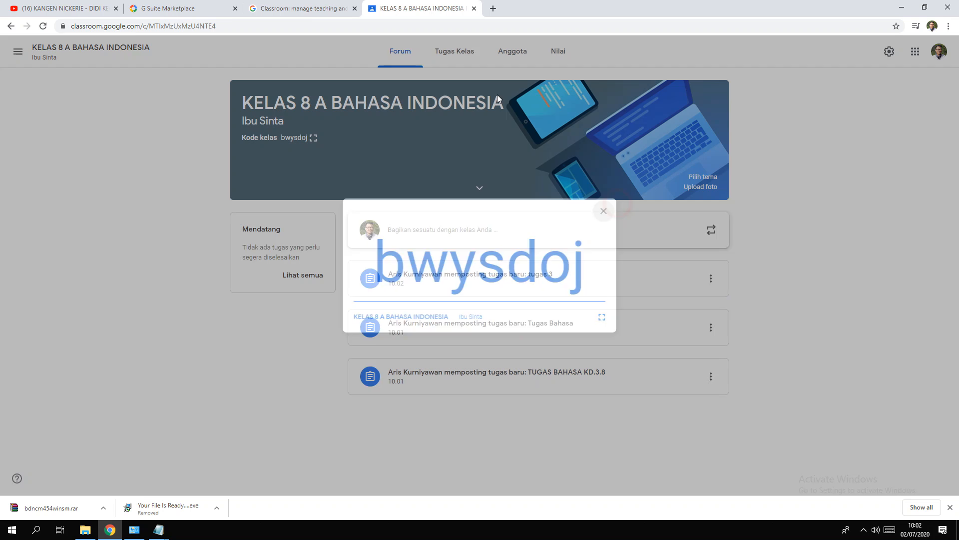
Step: Examine the form for inviting a teacher among the class members, cancel it, and return to Tugas Kelas
left_click(520, 53)
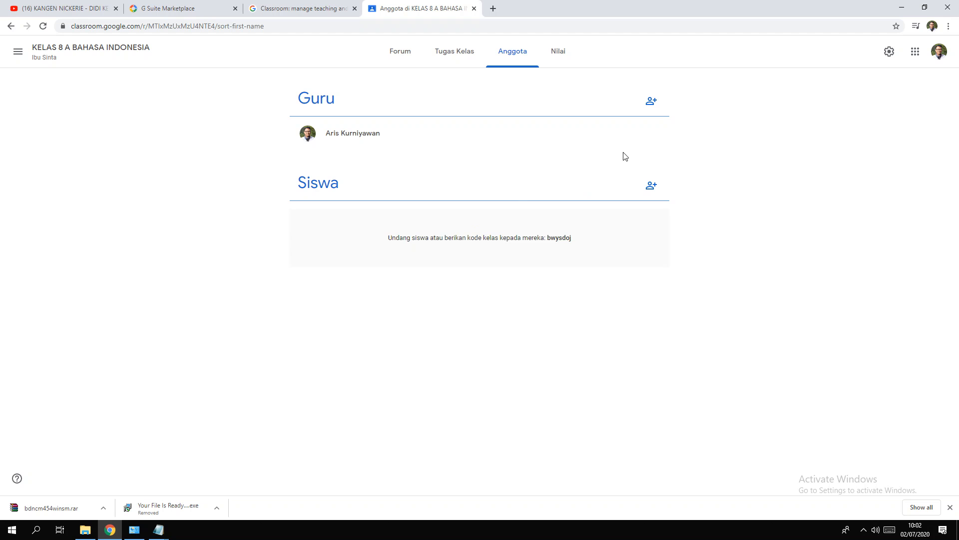
left_click(653, 102)
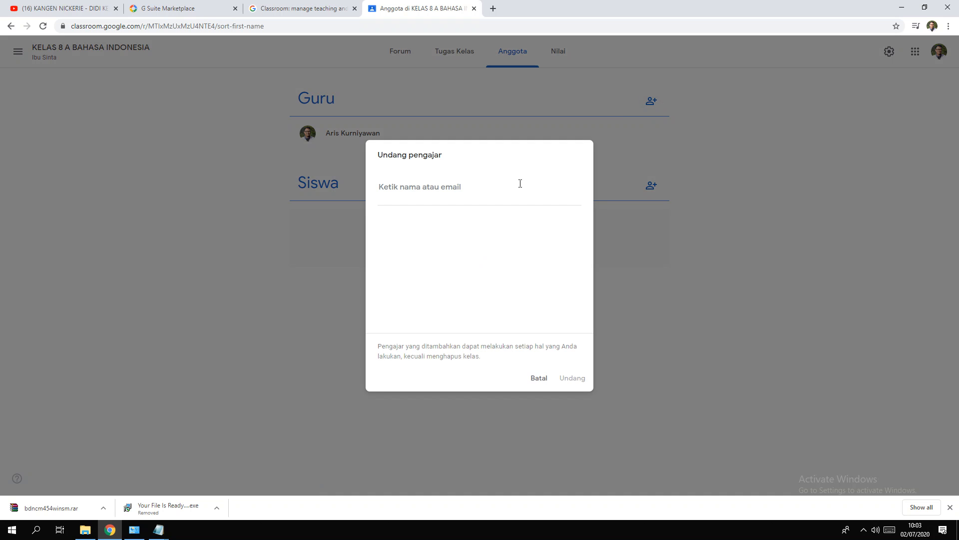
left_click(535, 385)
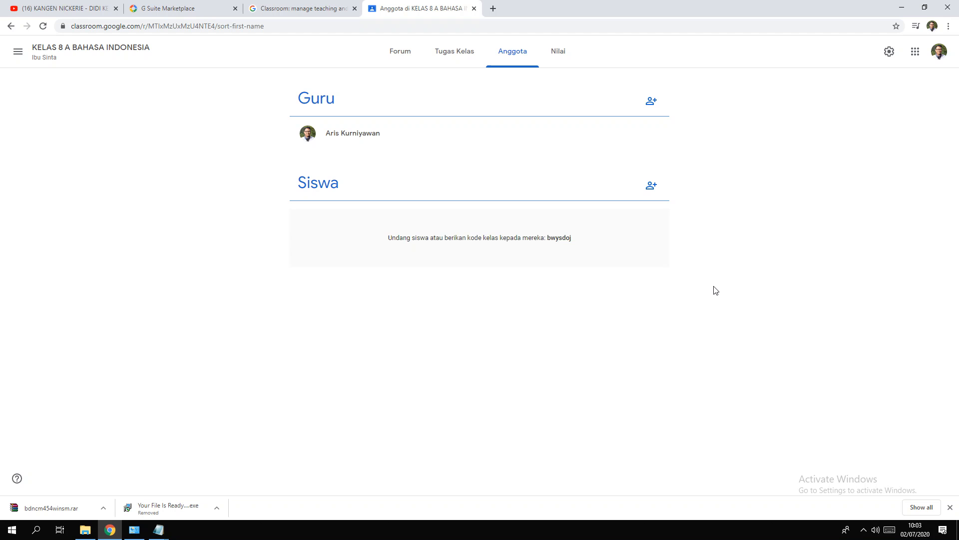
left_click(454, 52)
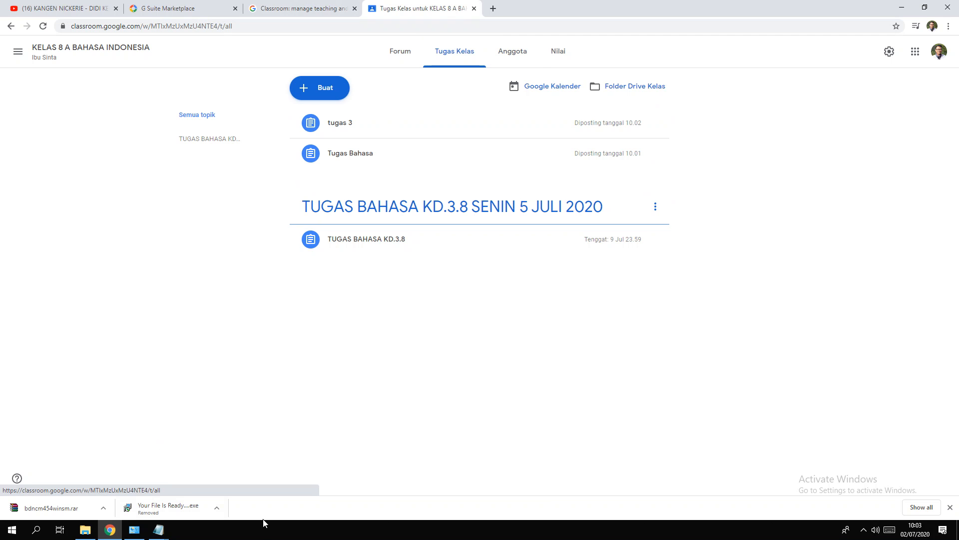
mouse_move(450, 5)
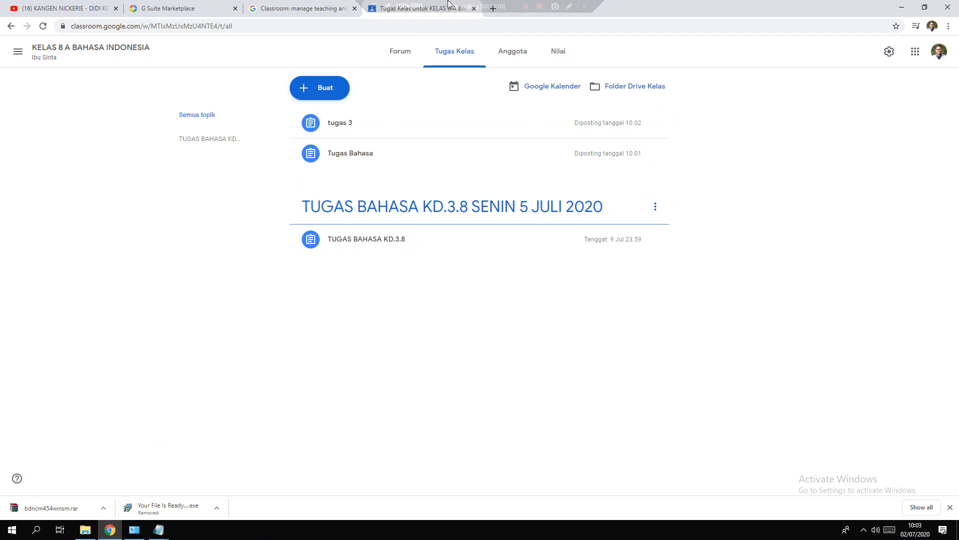